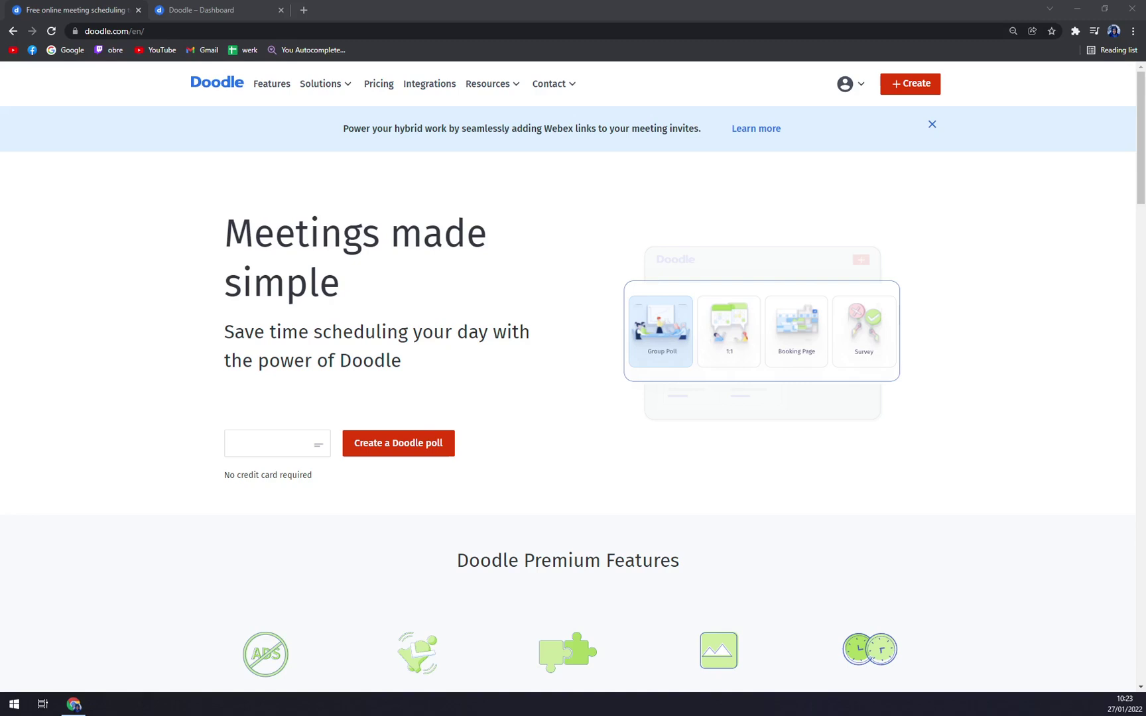
Open Doodle's Premium pricing page and browse the Pro, Team and Enterprise plans and FAQ.
{"action": "left_click", "coordinate": [187, 335]}
{"action": "left_click", "coordinate": [62, 83]}
{"action": "scroll", "coordinate": [443, 308], "scroll_direction": "down", "scroll_amount": 15}
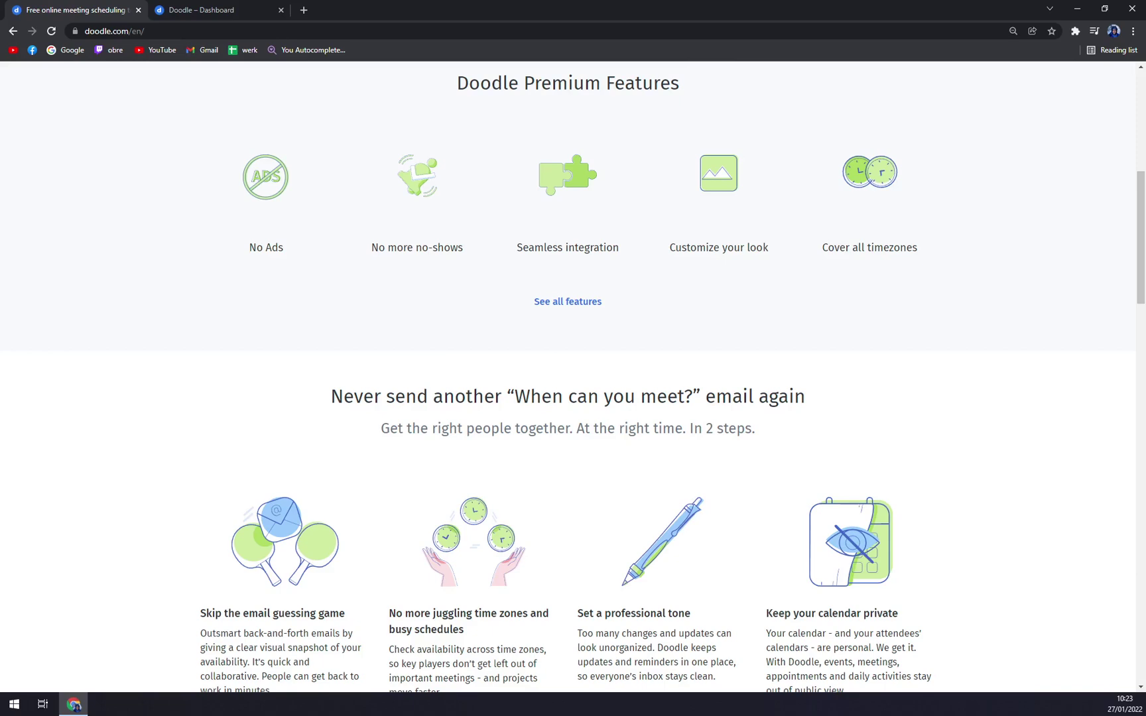
{"action": "scroll", "coordinate": [416, 432], "scroll_direction": "up", "scroll_amount": 6}
{"action": "scroll", "coordinate": [402, 439], "scroll_direction": "up", "scroll_amount": 10}
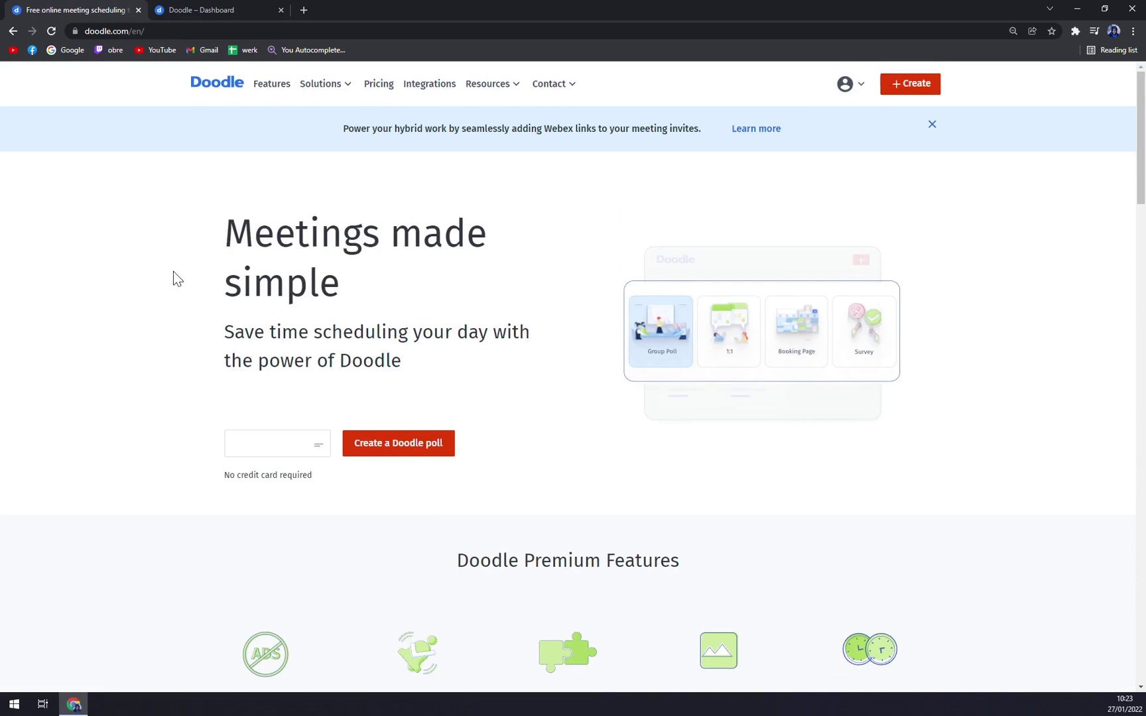
{"action": "left_click", "coordinate": [186, 8]}
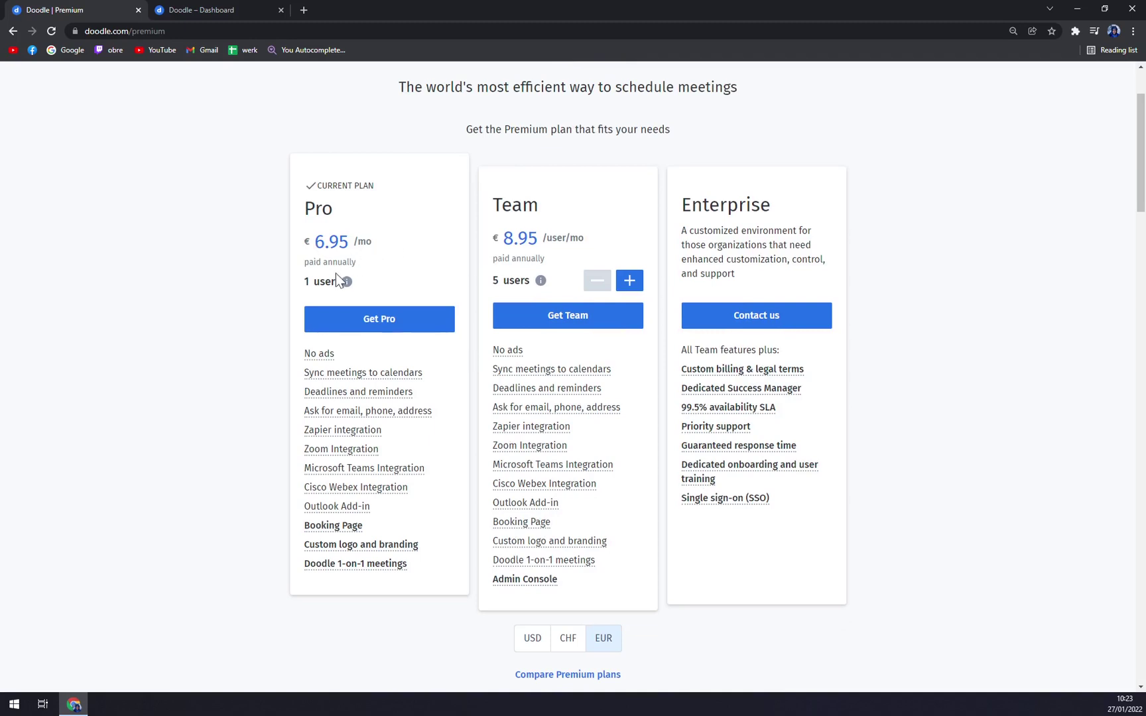
{"action": "scroll", "coordinate": [388, 309], "scroll_direction": "up", "scroll_amount": 2}
{"action": "scroll", "coordinate": [382, 309], "scroll_direction": "down", "scroll_amount": 7}
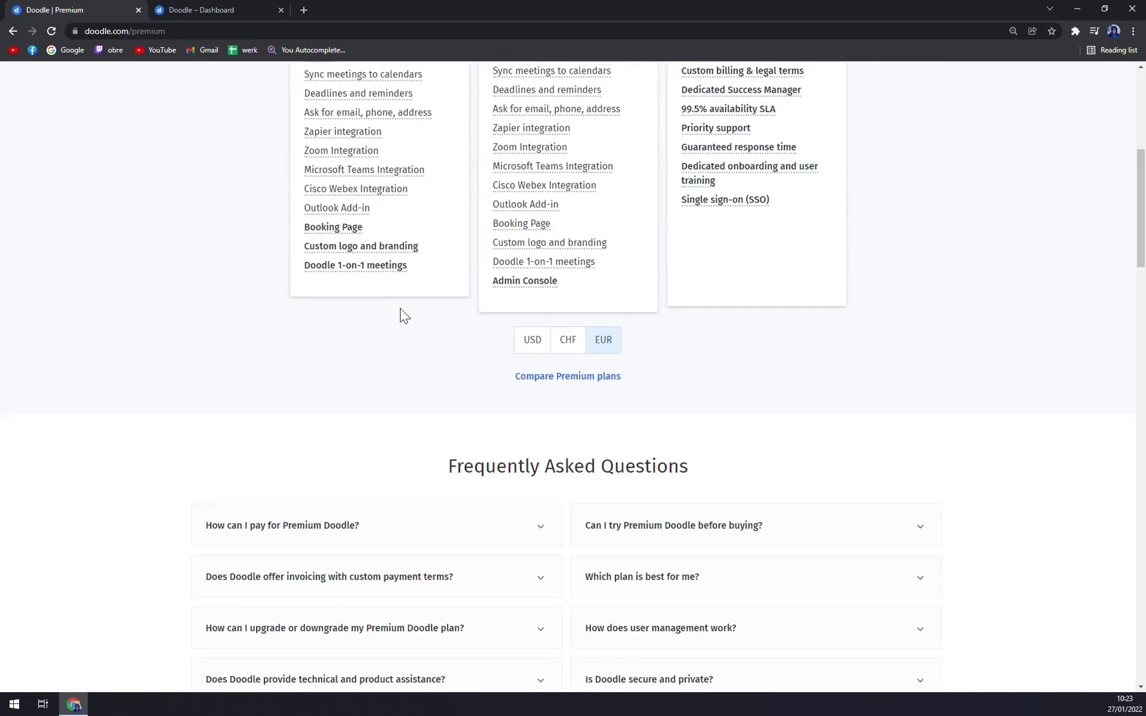
{"action": "scroll", "coordinate": [404, 315], "scroll_direction": "up", "scroll_amount": 1}
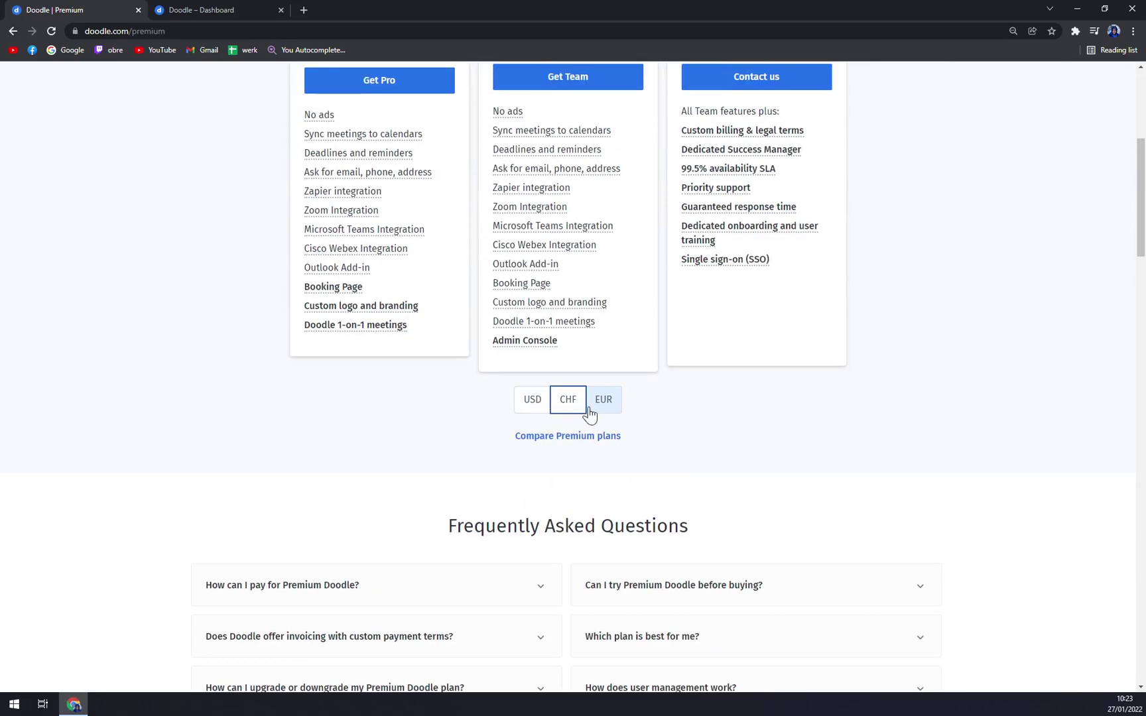
{"action": "scroll", "coordinate": [490, 404], "scroll_direction": "up", "scroll_amount": 3}
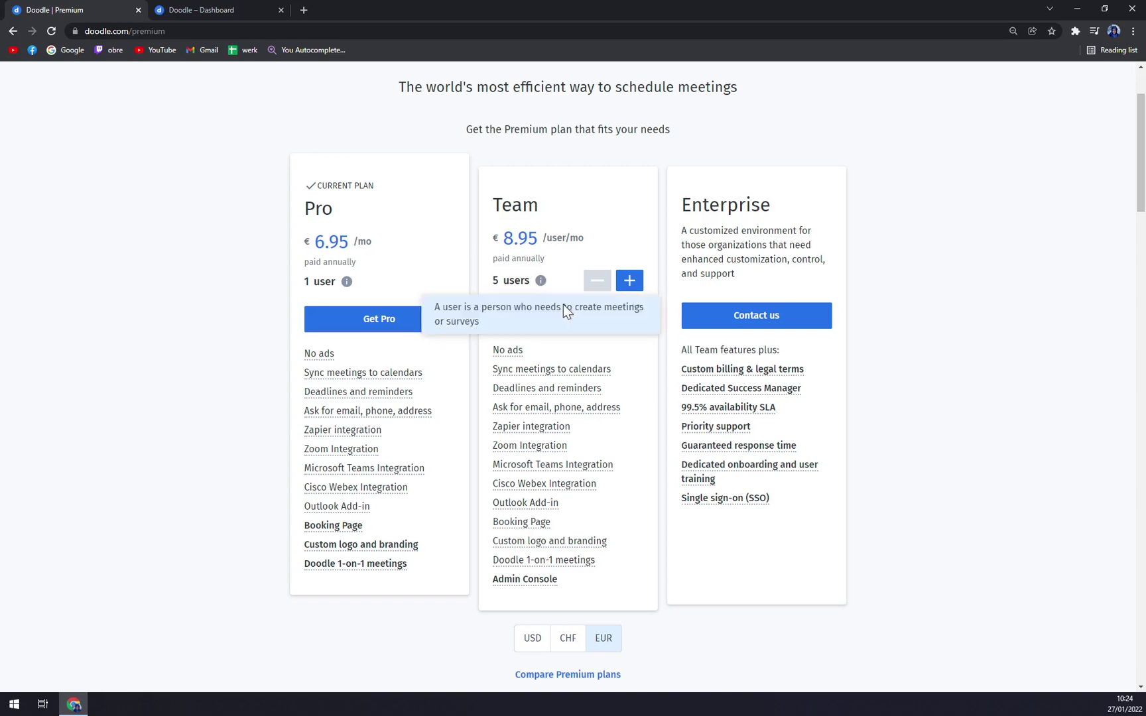
{"action": "scroll", "coordinate": [537, 371], "scroll_direction": "up", "scroll_amount": 2}
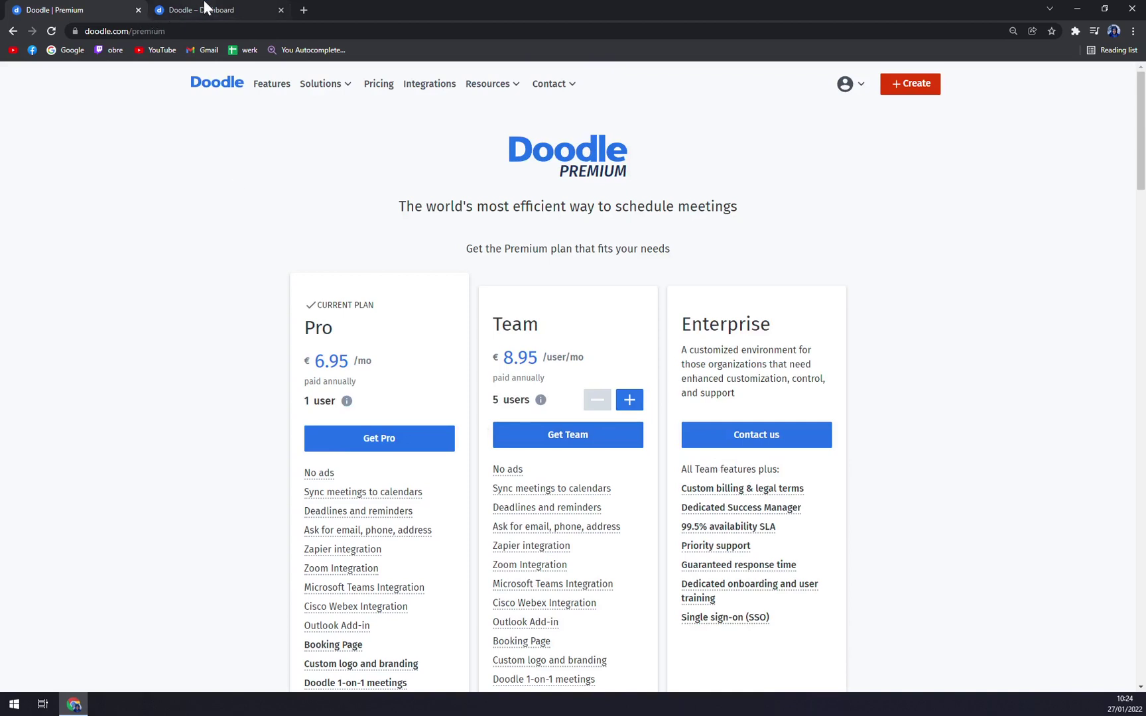
Browse the Integrations page cards, then return to the Doodle – Dashboard tab.
{"action": "left_click", "coordinate": [429, 85]}
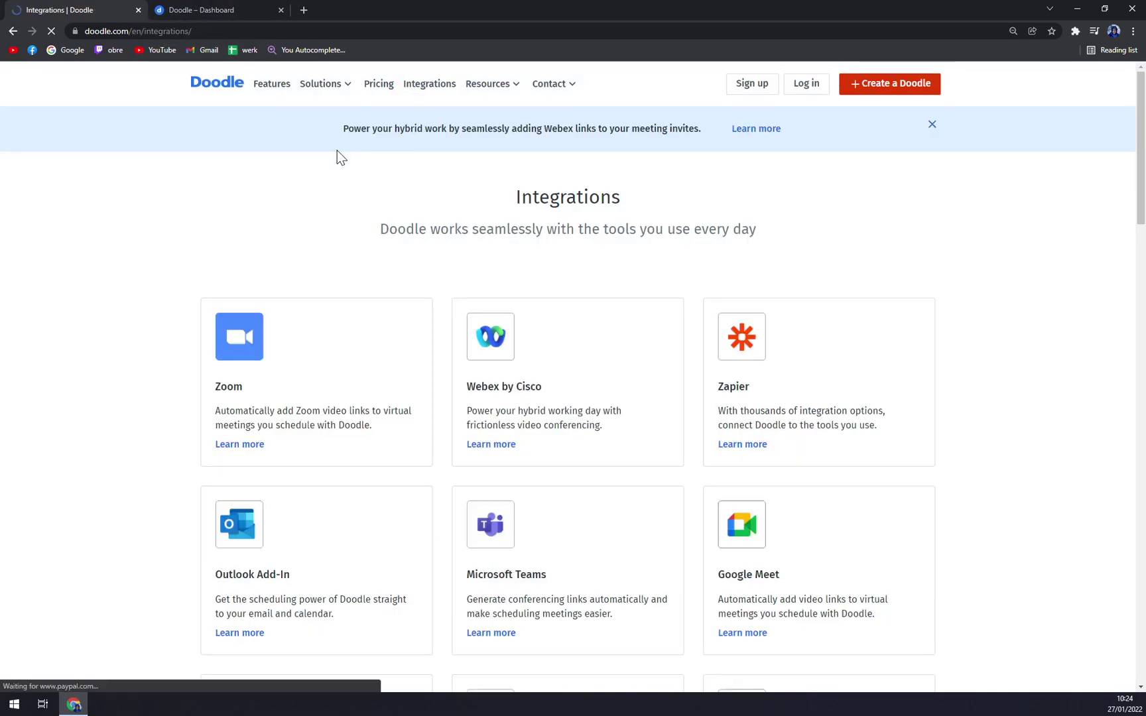
{"action": "scroll", "coordinate": [928, 344], "scroll_direction": "down", "scroll_amount": 1}
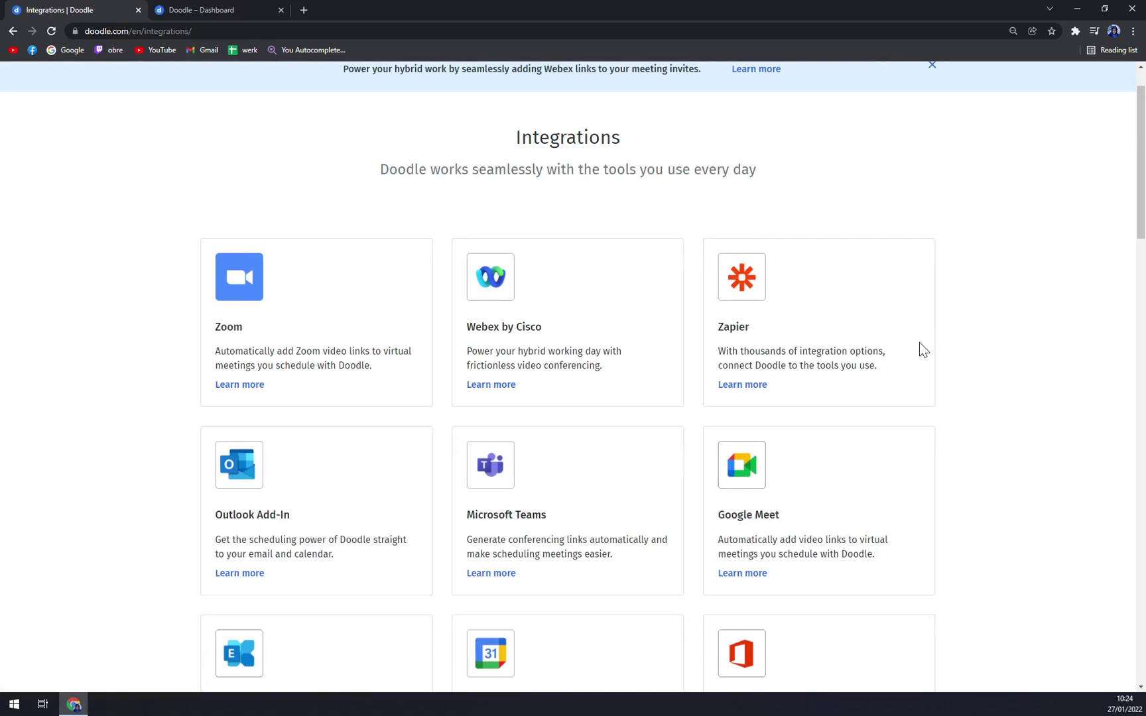
{"action": "scroll", "coordinate": [862, 362], "scroll_direction": "down", "scroll_amount": 2}
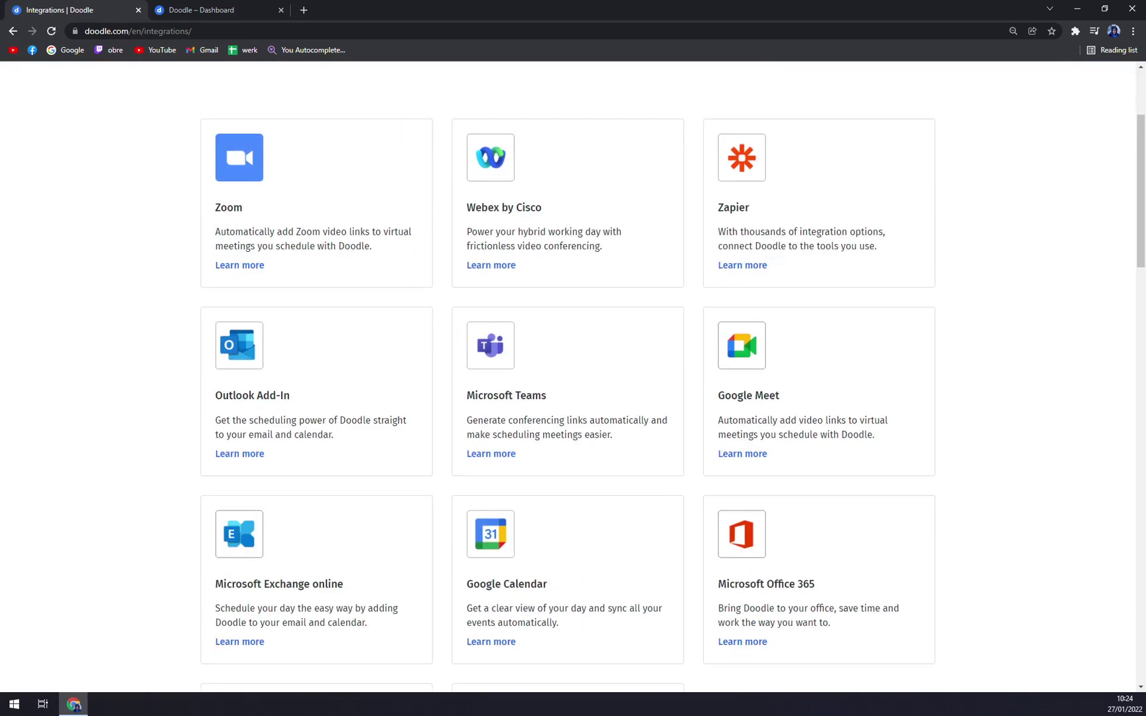
{"action": "scroll", "coordinate": [663, 335], "scroll_direction": "down", "scroll_amount": 4}
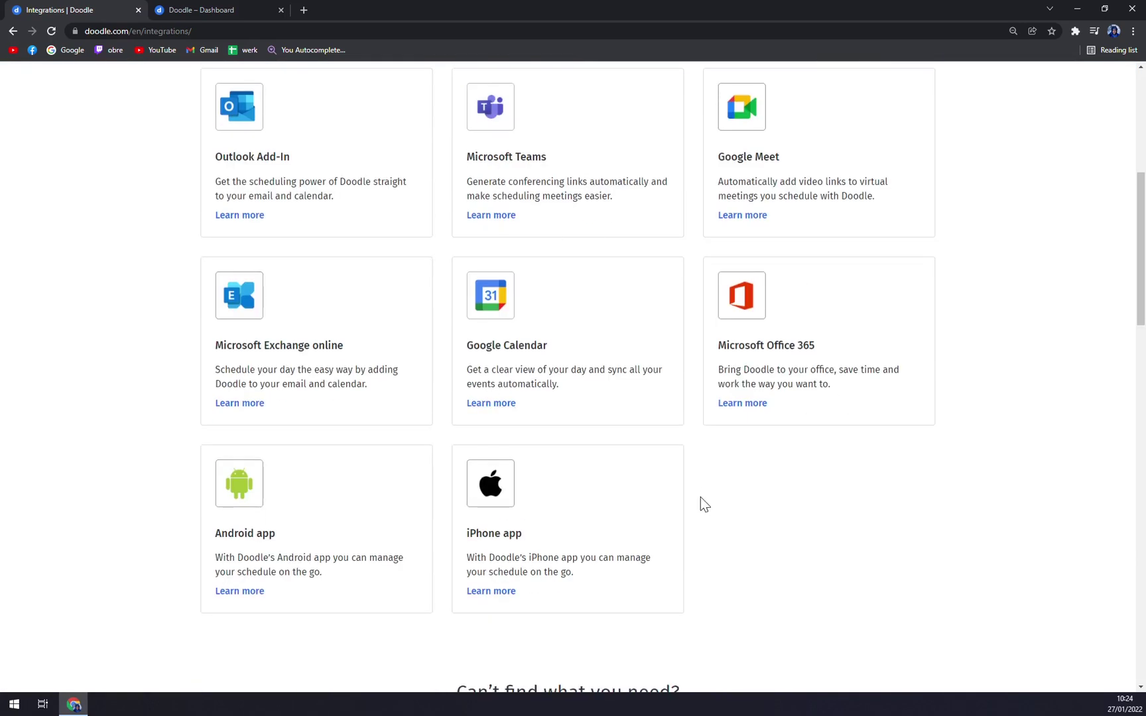
{"action": "scroll", "coordinate": [273, 543], "scroll_direction": "up", "scroll_amount": 6}
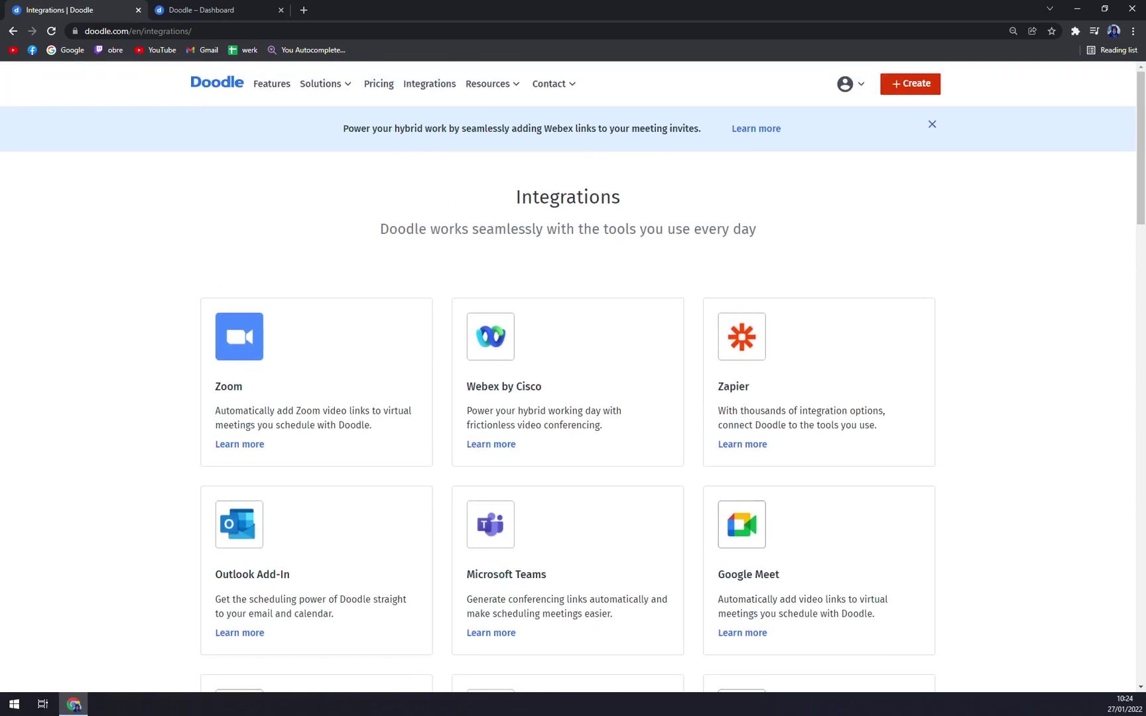
{"action": "left_click", "coordinate": [195, 10]}
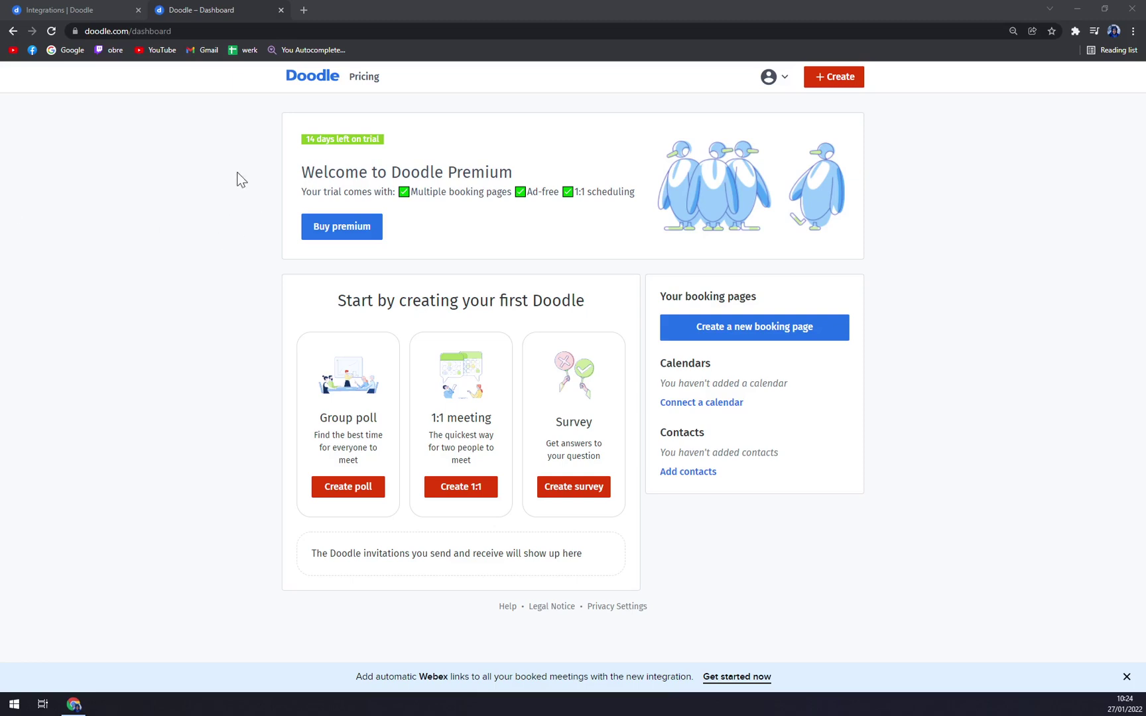
Start a new poll from Create poll under Group poll on the dashboard.
{"action": "left_click_drag", "start_coordinate": [335, 301], "coordinate": [454, 313]}
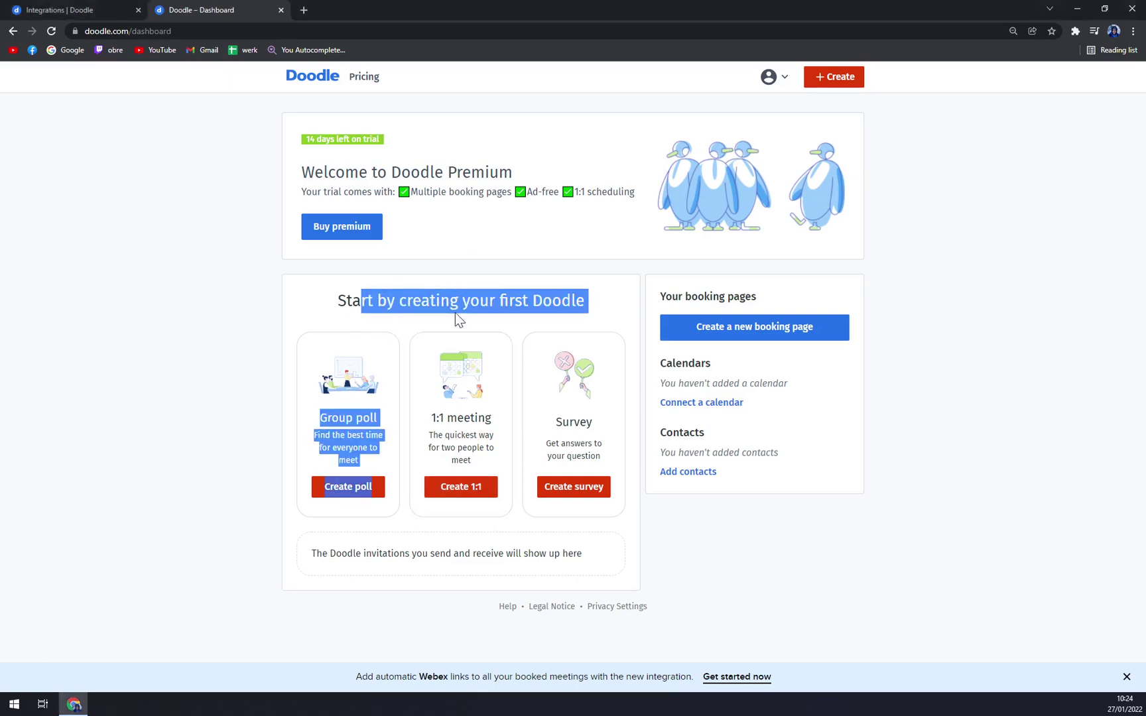
{"action": "left_click", "coordinate": [455, 312]}
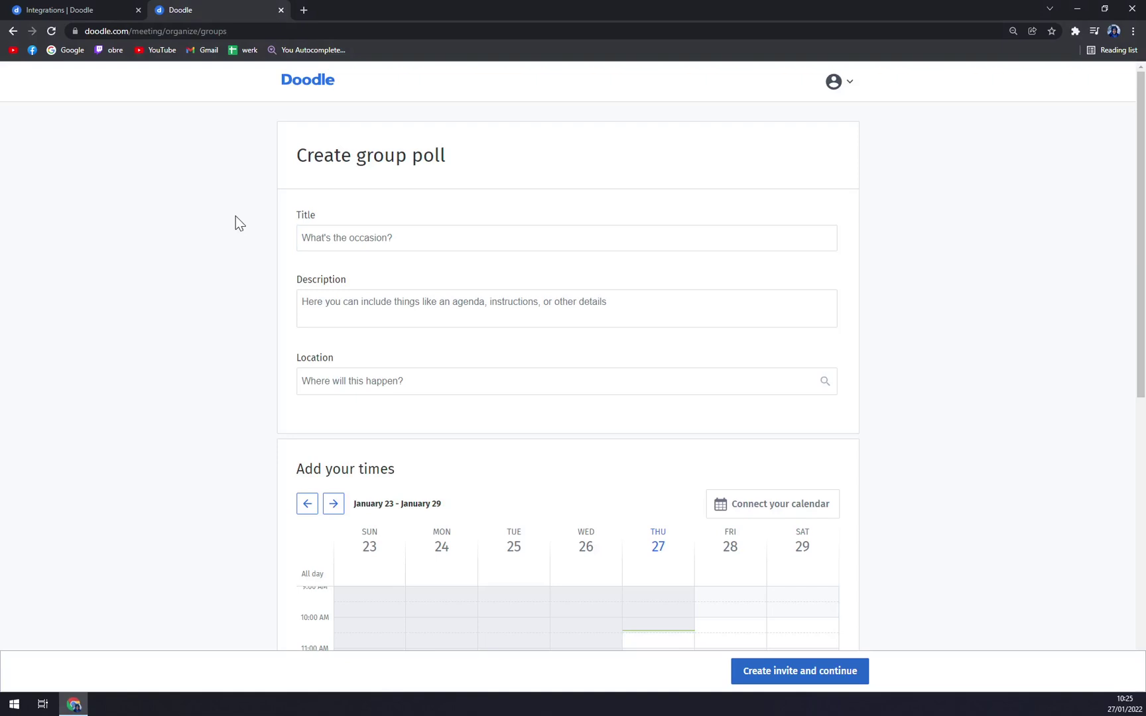
Title the poll 'Group Call'.
{"action": "left_click", "coordinate": [359, 238]}
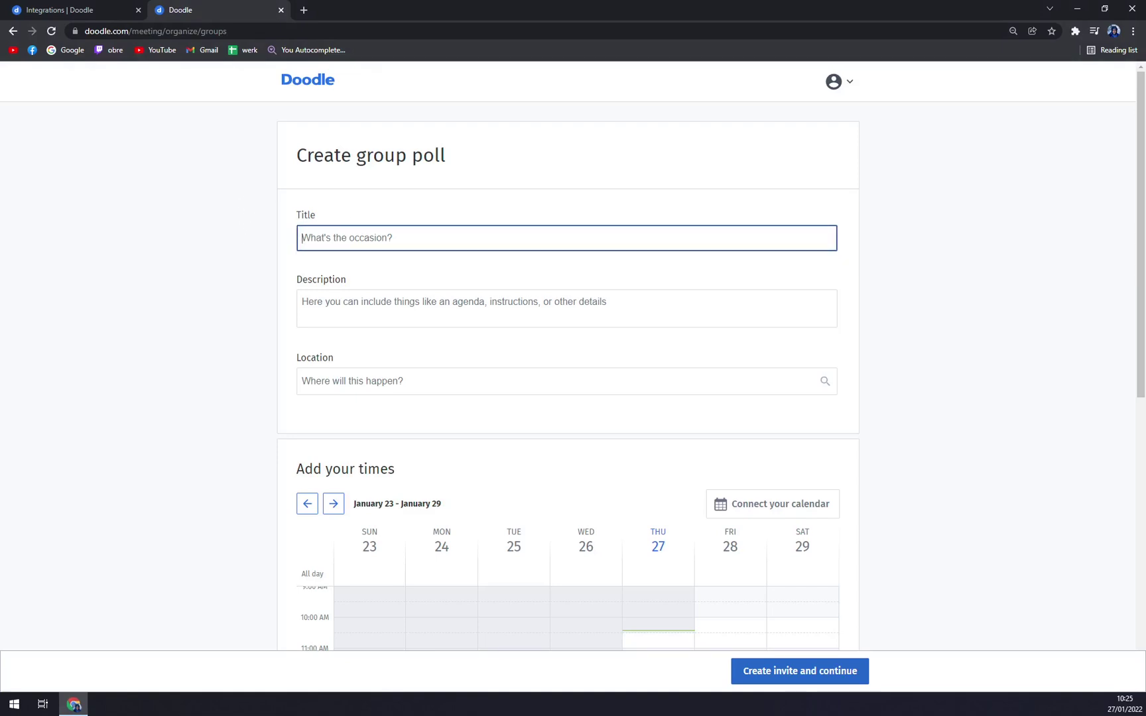
{"action": "type", "text": "Group Call"}
{"action": "key", "text": "Tab"}
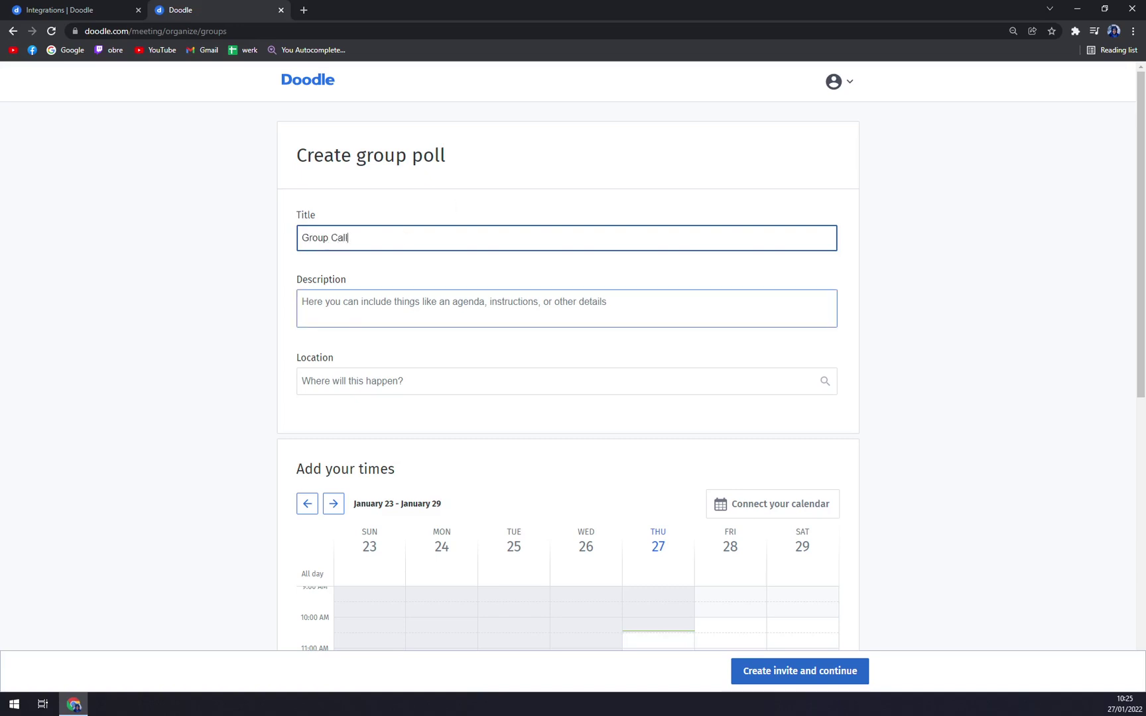
{"action": "key", "text": "Tab"}
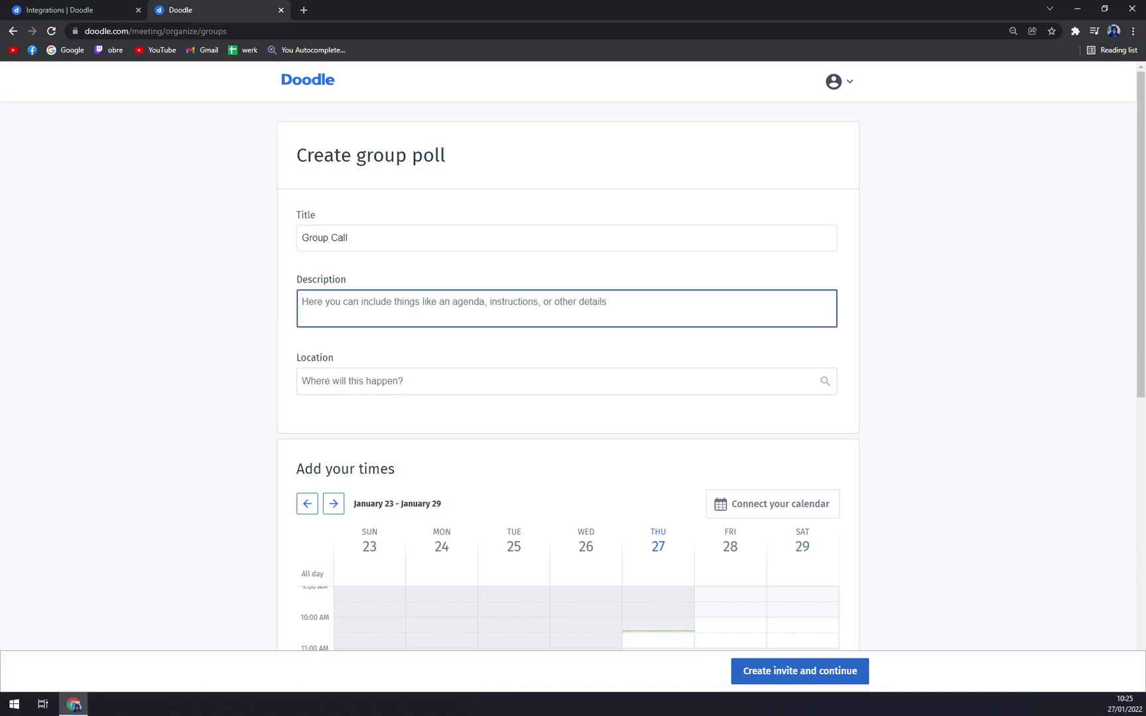
Add the description 'Please be on Time' and leave Location empty, deleting 'Online'.
{"action": "type", "text": "Please be on Time"}
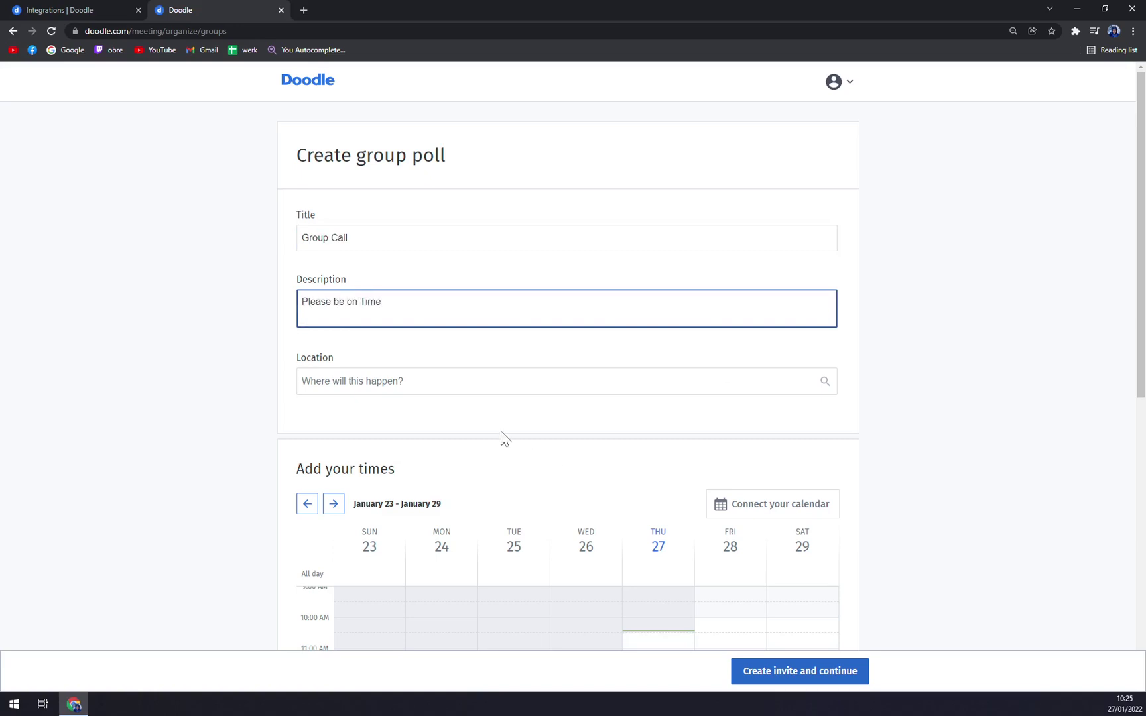
{"action": "key", "text": "Tab"}
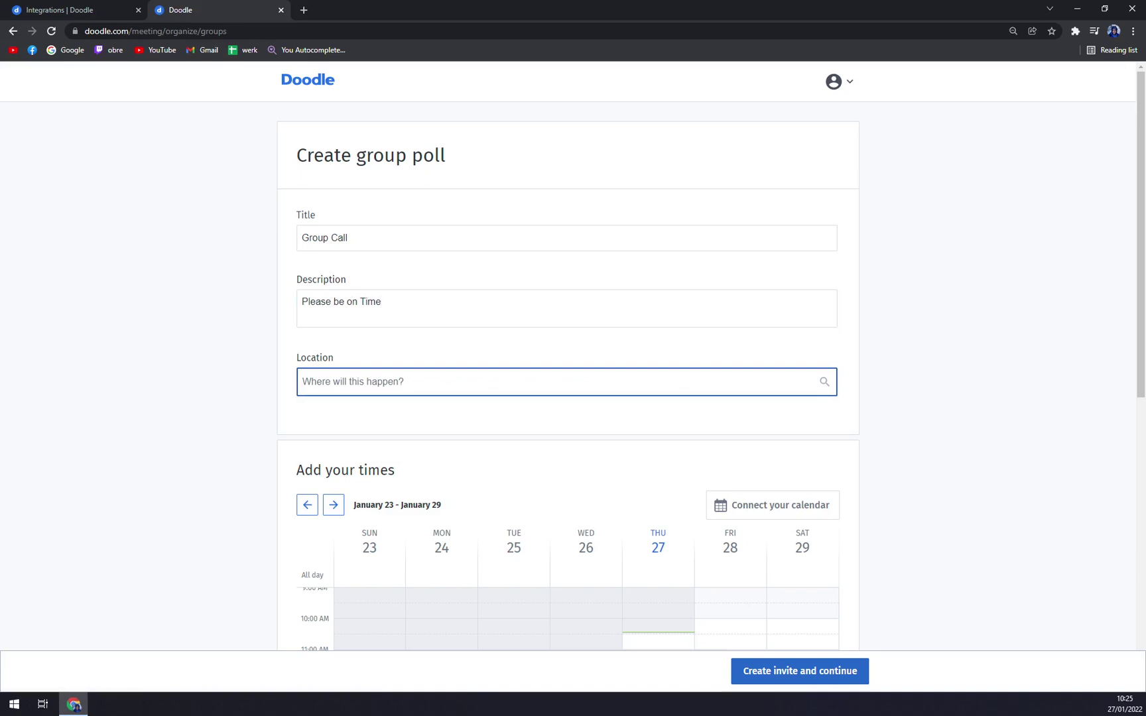
{"action": "type", "text": "On"}
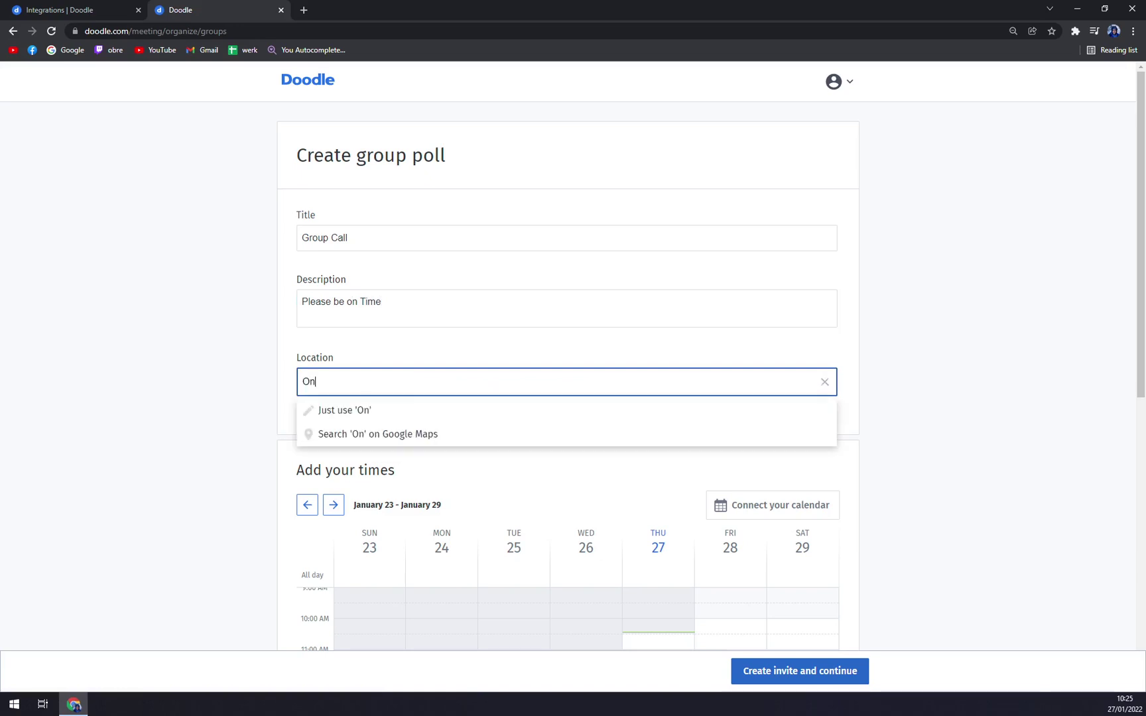
{"action": "type", "text": "line"}
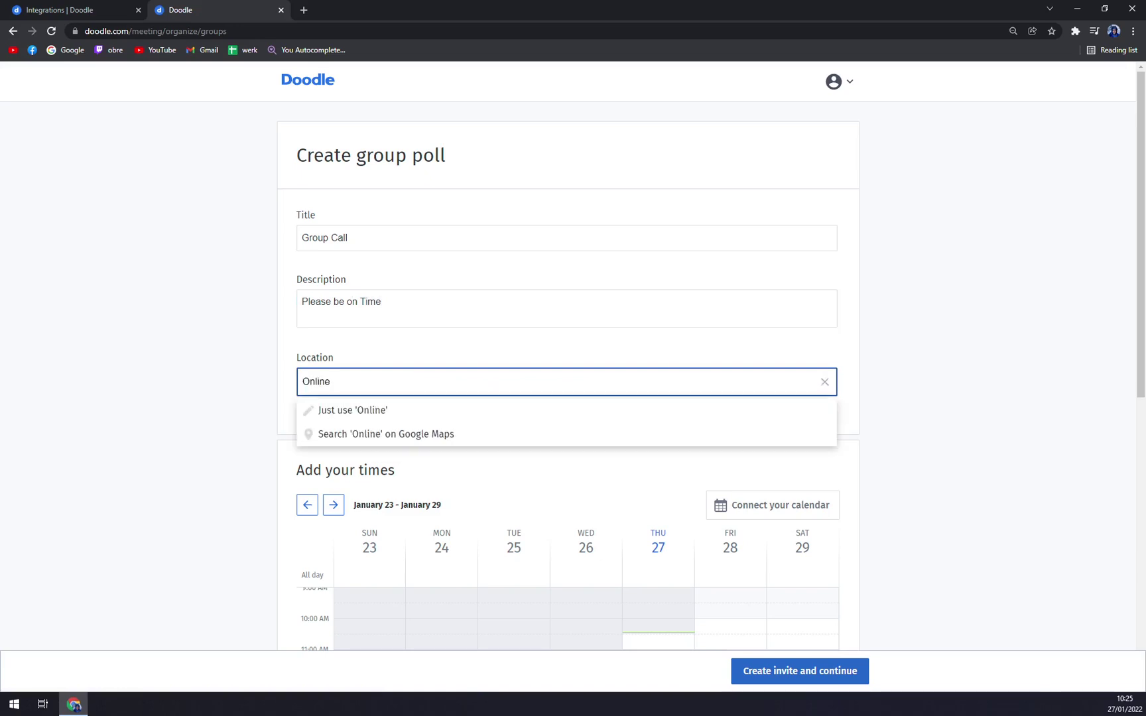
{"action": "key", "text": "BackSpace"}
{"action": "key", "text": "BackSpace"}
{"action": "key", "text": "BackSpace"}
{"action": "key", "text": "BackSpace"}
{"action": "key", "text": "BackSpace"}
{"action": "key", "text": "BackSpace"}
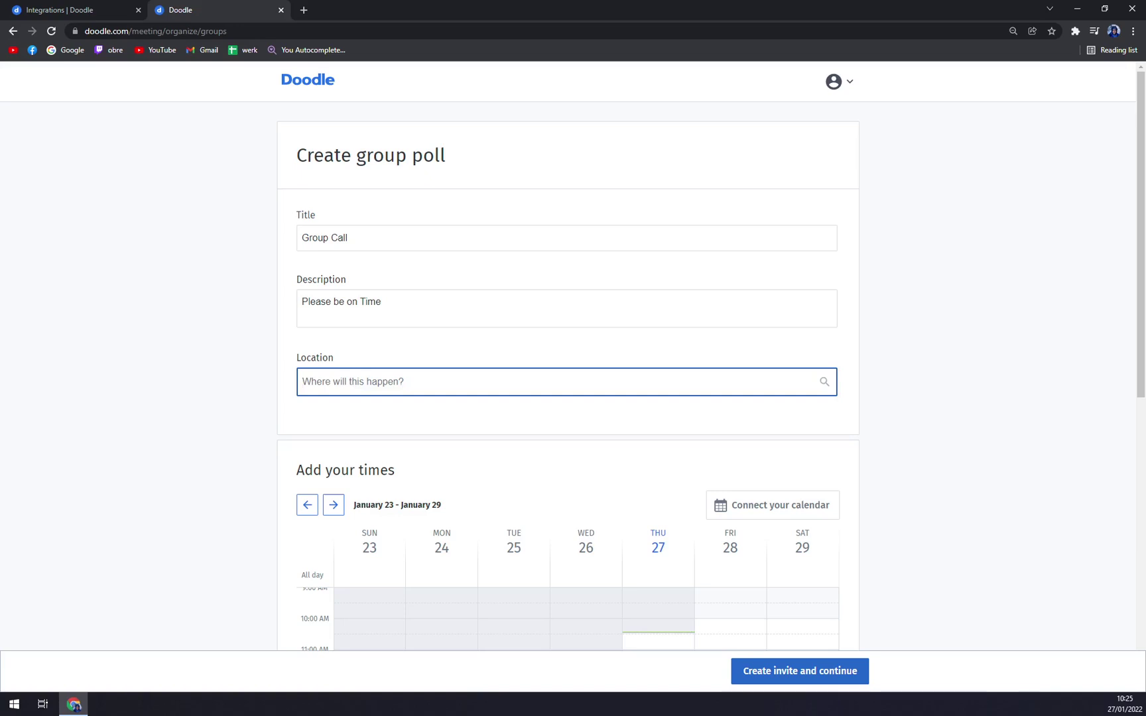
{"action": "left_click", "coordinate": [134, 425]}
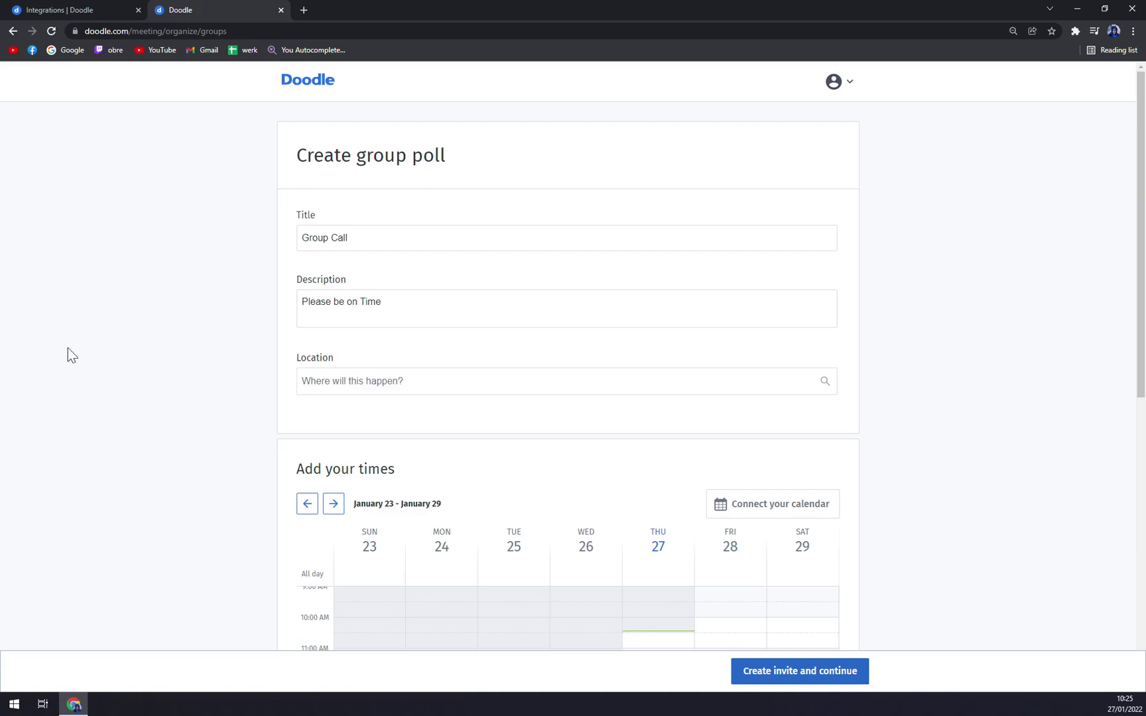
Add a time slot in the Thursday 27 column and lengthen it.
{"action": "scroll", "coordinate": [117, 322], "scroll_direction": "down", "scroll_amount": 6}
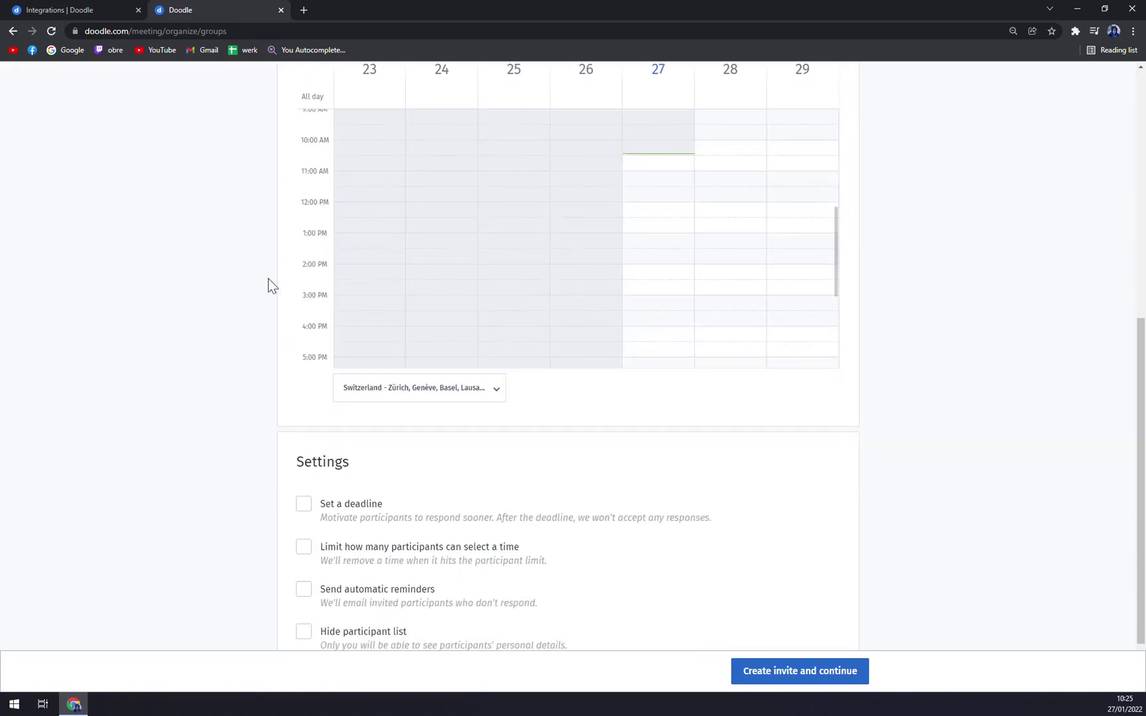
{"action": "scroll", "coordinate": [274, 283], "scroll_direction": "up", "scroll_amount": 2}
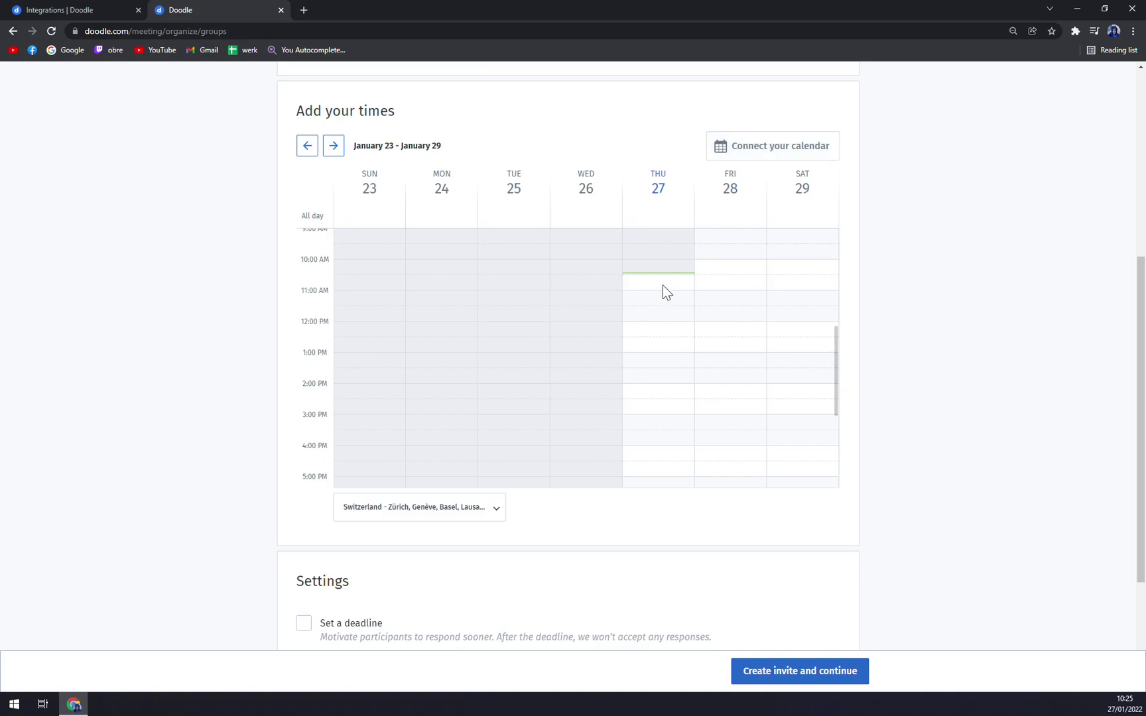
{"action": "left_click", "coordinate": [653, 335]}
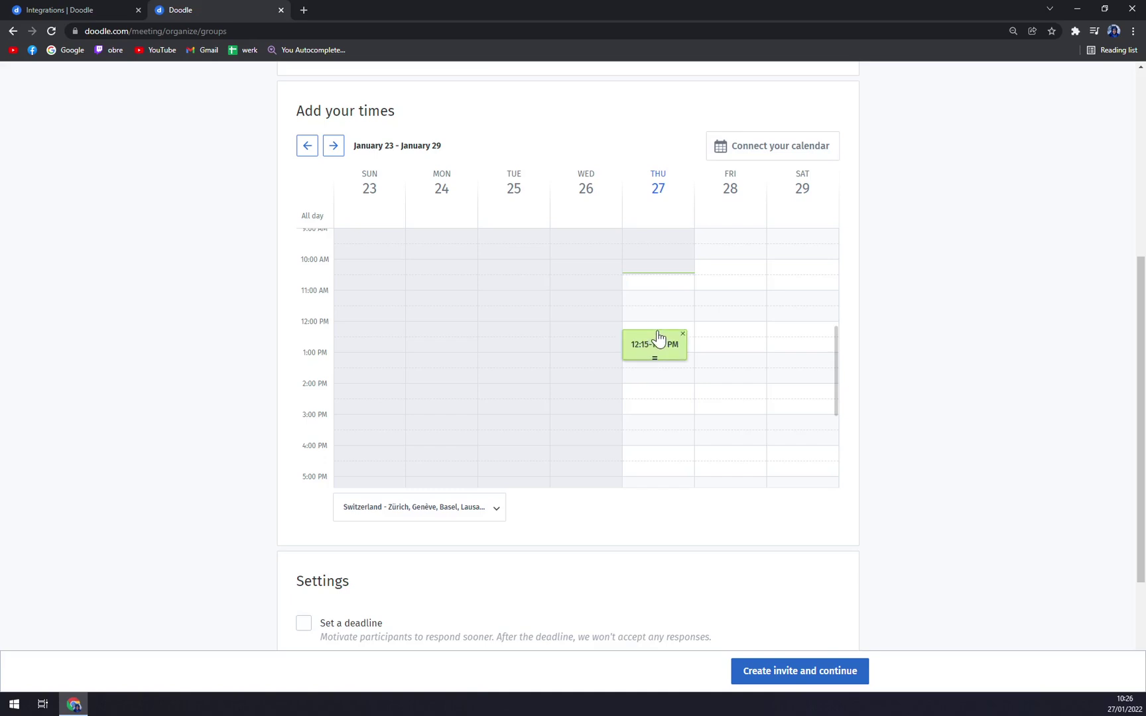
{"action": "left_click", "coordinate": [659, 337]}
{"action": "left_click_drag", "start_coordinate": [652, 361], "coordinate": [657, 411]}
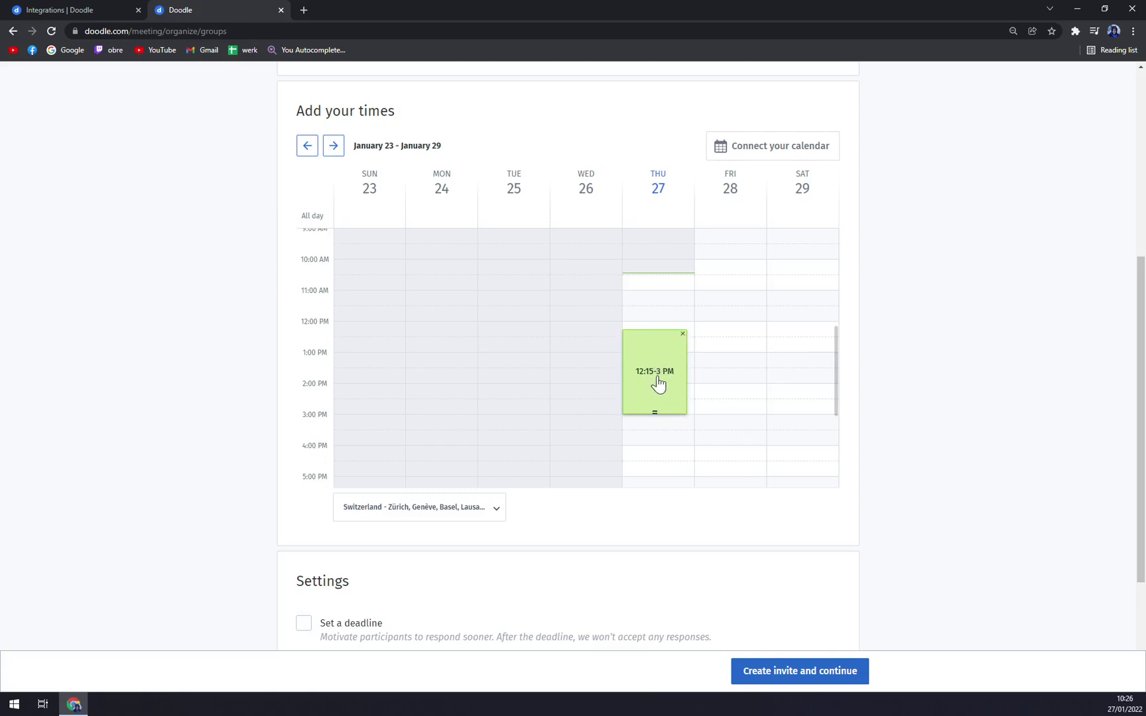
Move the Thursday 27 slot so it spans 1:30–3:30 PM.
{"action": "right_click", "coordinate": [658, 378]}
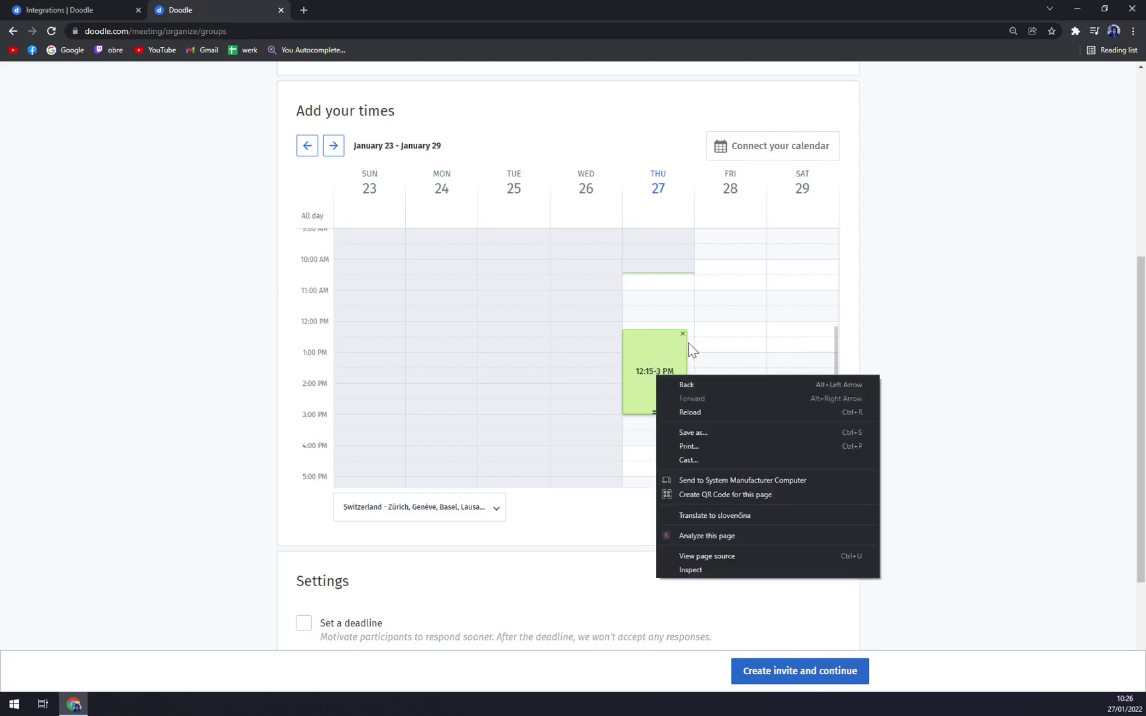
{"action": "left_click", "coordinate": [870, 429]}
{"action": "scroll", "coordinate": [885, 422], "scroll_direction": "down", "scroll_amount": 3}
{"action": "scroll", "coordinate": [885, 423], "scroll_direction": "up", "scroll_amount": 5}
{"action": "scroll", "coordinate": [686, 403], "scroll_direction": "up", "scroll_amount": 3}
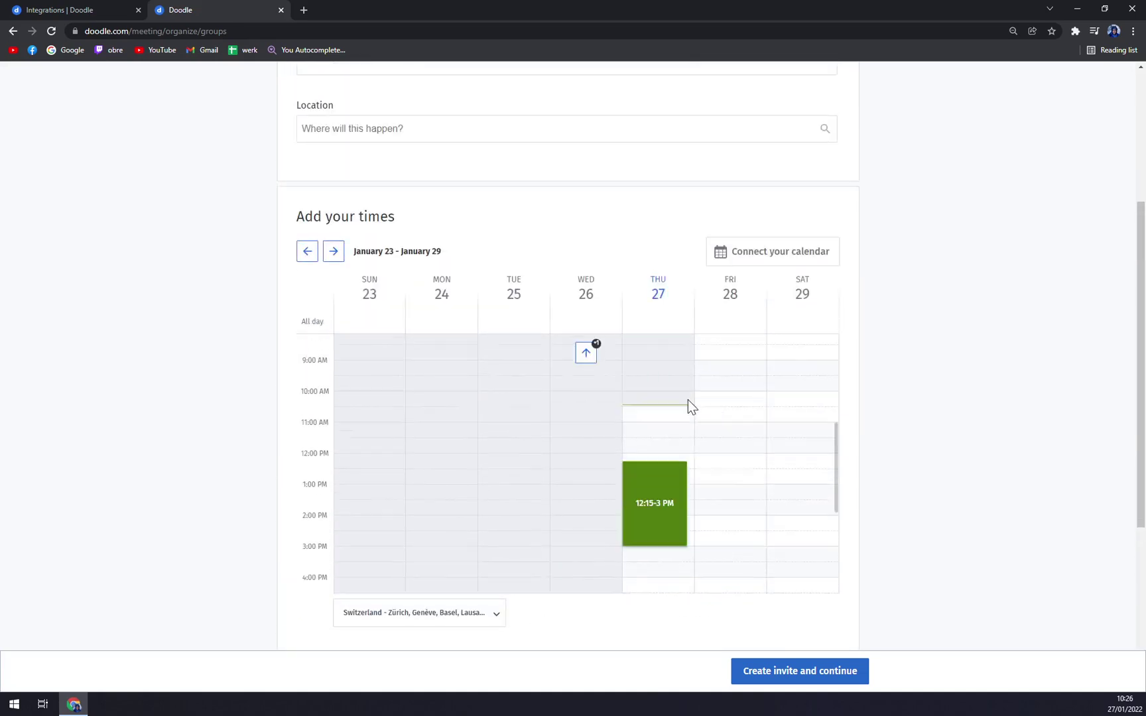
{"action": "scroll", "coordinate": [678, 445], "scroll_direction": "down", "scroll_amount": 3}
{"action": "scroll", "coordinate": [691, 429], "scroll_direction": "up", "scroll_amount": 4}
{"action": "scroll", "coordinate": [667, 345], "scroll_direction": "down", "scroll_amount": 5}
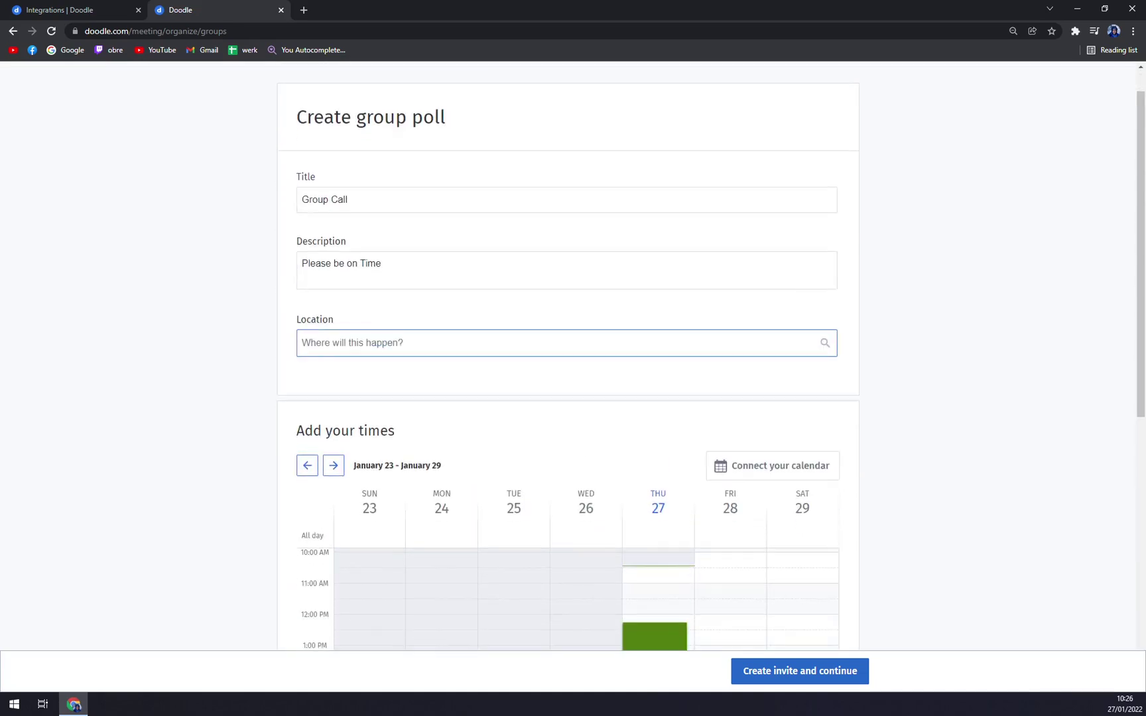
{"action": "left_click_drag", "start_coordinate": [663, 308], "coordinate": [668, 406]}
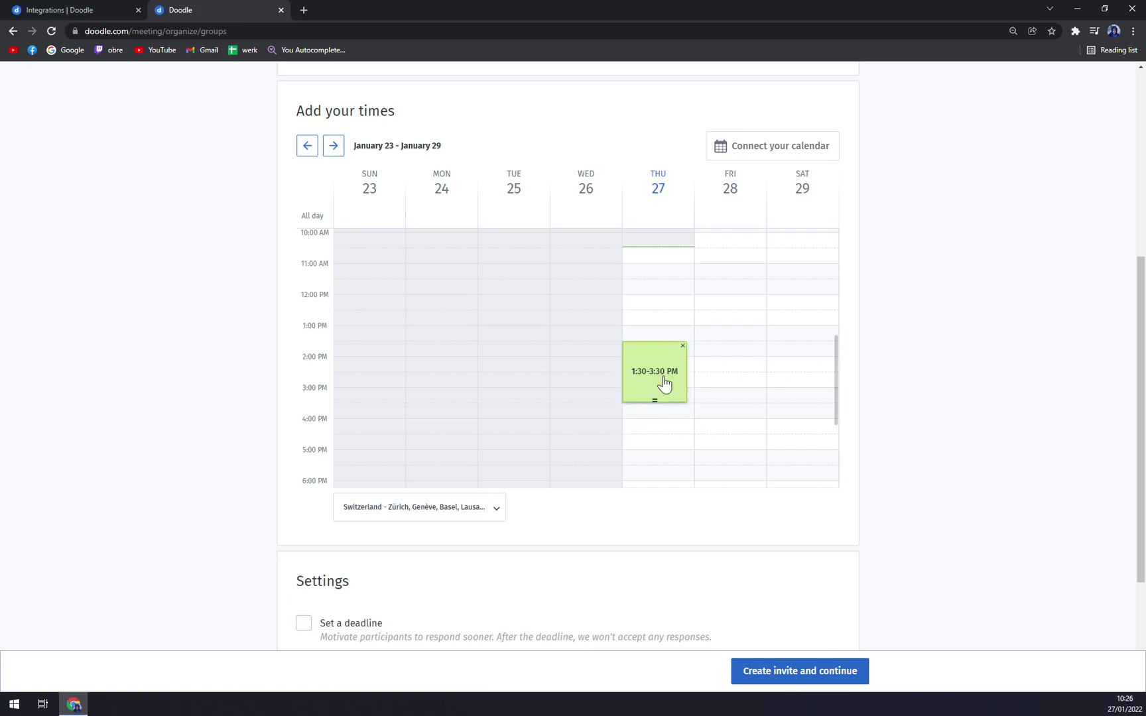
{"action": "scroll", "coordinate": [605, 502], "scroll_direction": "down", "scroll_amount": 1}
{"action": "scroll", "coordinate": [605, 502], "scroll_direction": "down", "scroll_amount": 2}
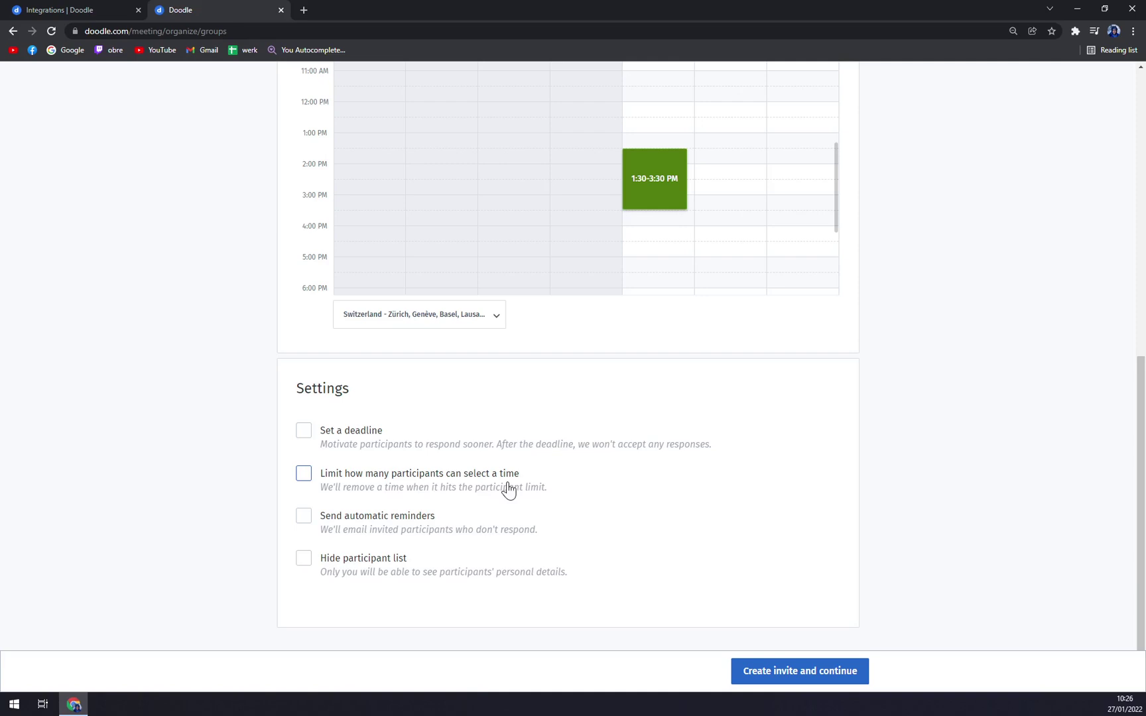
Tick 'Send automatic reminders' in the poll's Settings section.
{"action": "left_click", "coordinate": [390, 522]}
{"action": "scroll", "coordinate": [744, 484], "scroll_direction": "up", "scroll_amount": 8}
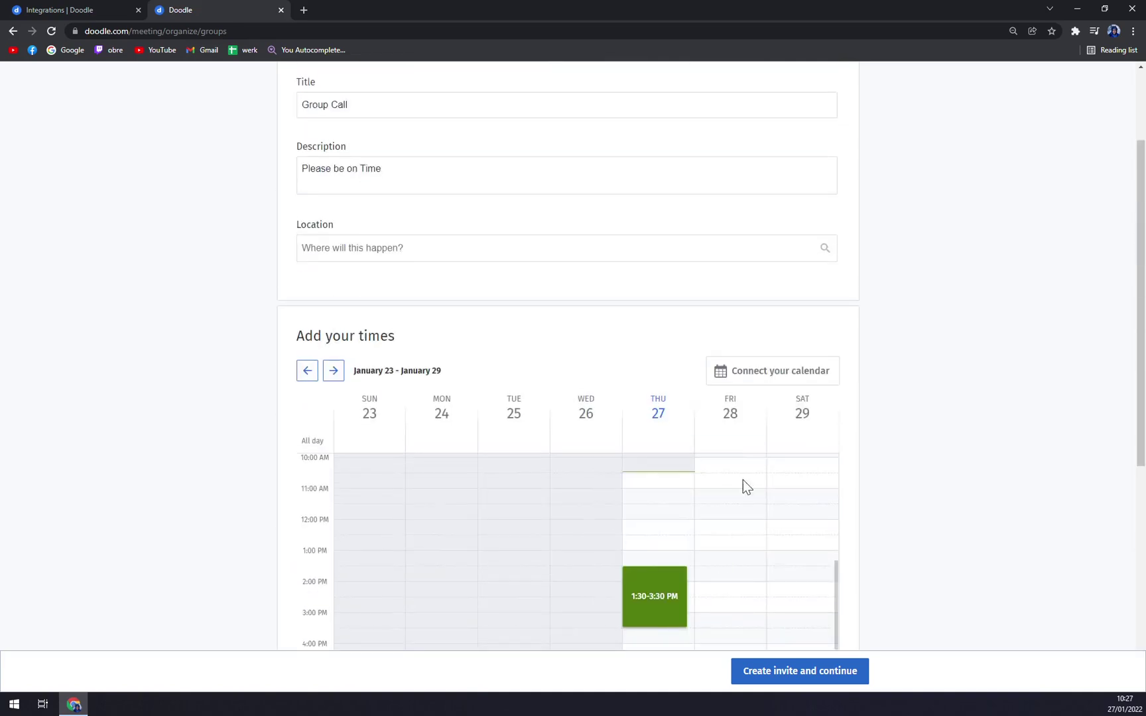
{"action": "scroll", "coordinate": [829, 361], "scroll_direction": "down", "scroll_amount": 8}
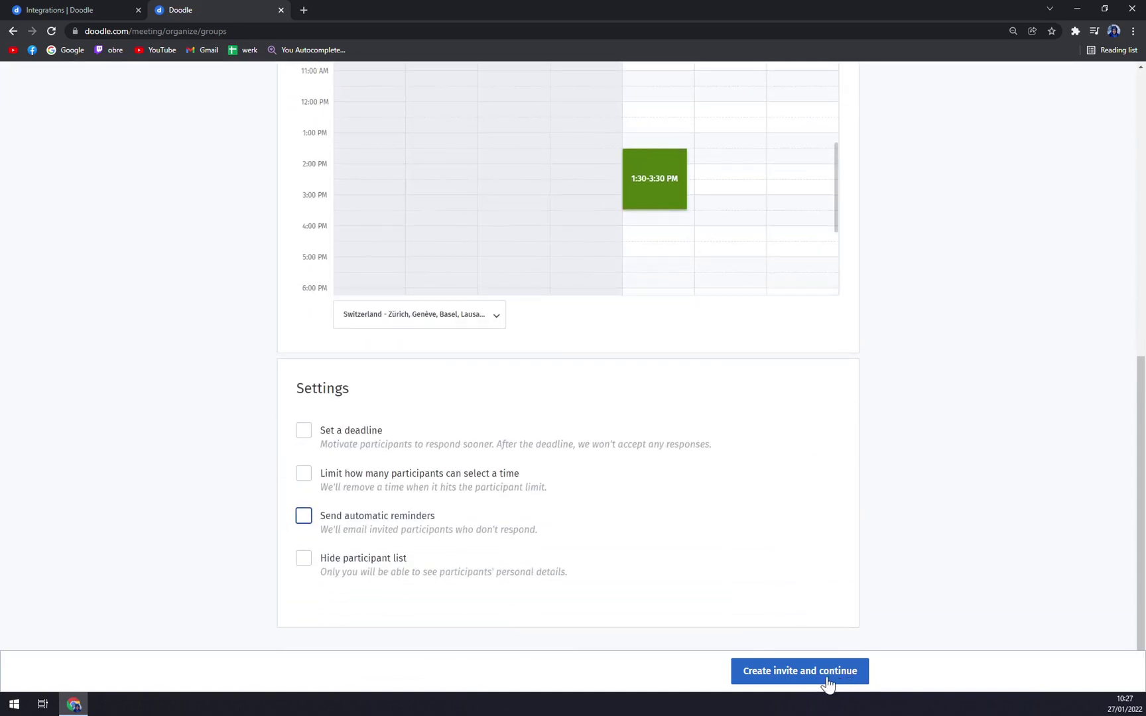
Publish the Group Call poll with 'Create invite and continue' and open its overview.
{"action": "left_click", "coordinate": [813, 685]}
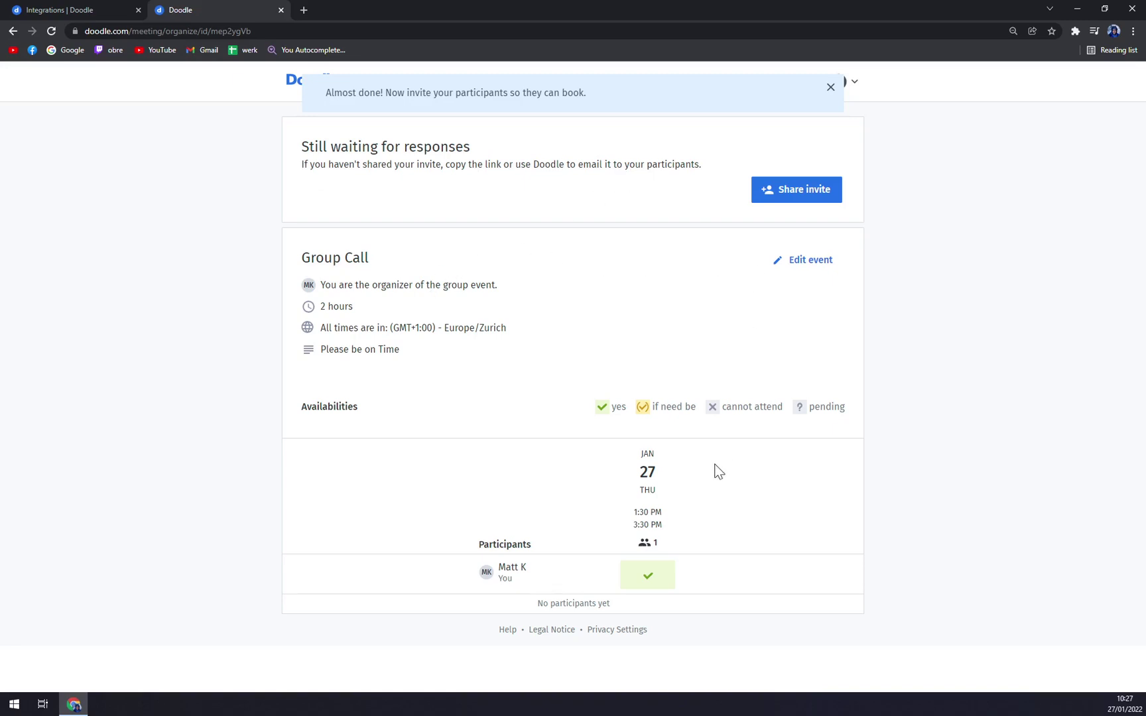
{"action": "left_click_drag", "start_coordinate": [292, 409], "coordinate": [717, 410]}
{"action": "left_click", "coordinate": [633, 427]}
Copy the Group Call participation link and load it in a new tab.
{"action": "left_click", "coordinate": [809, 199]}
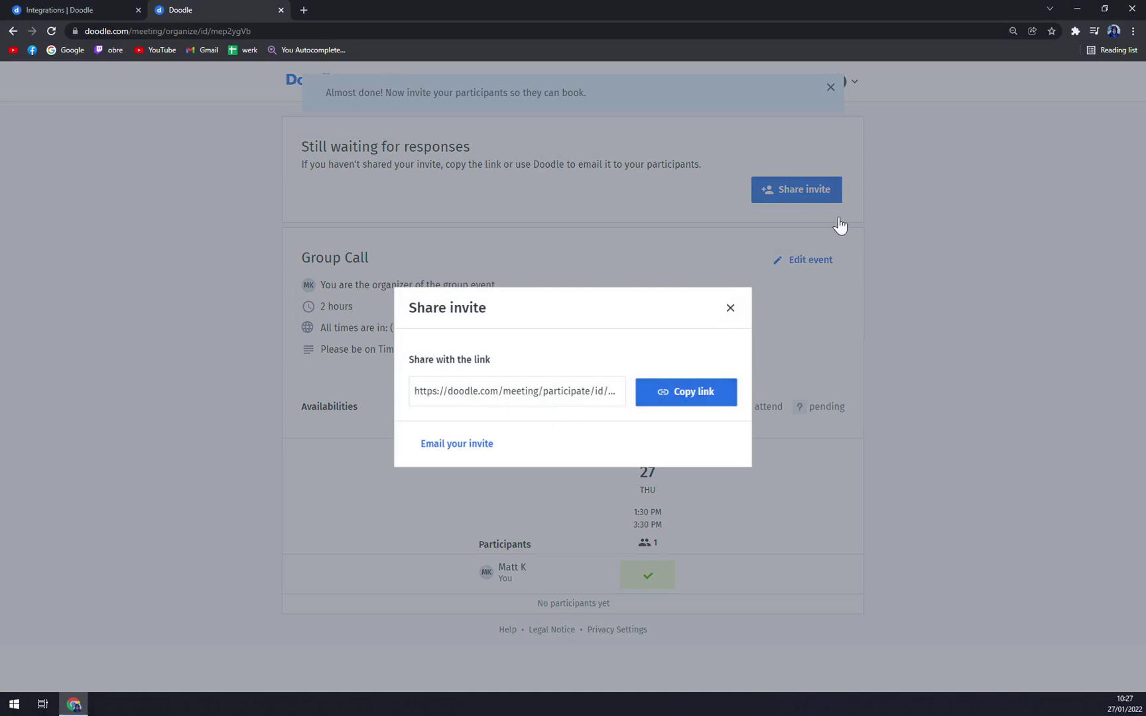
{"action": "left_click", "coordinate": [722, 410]}
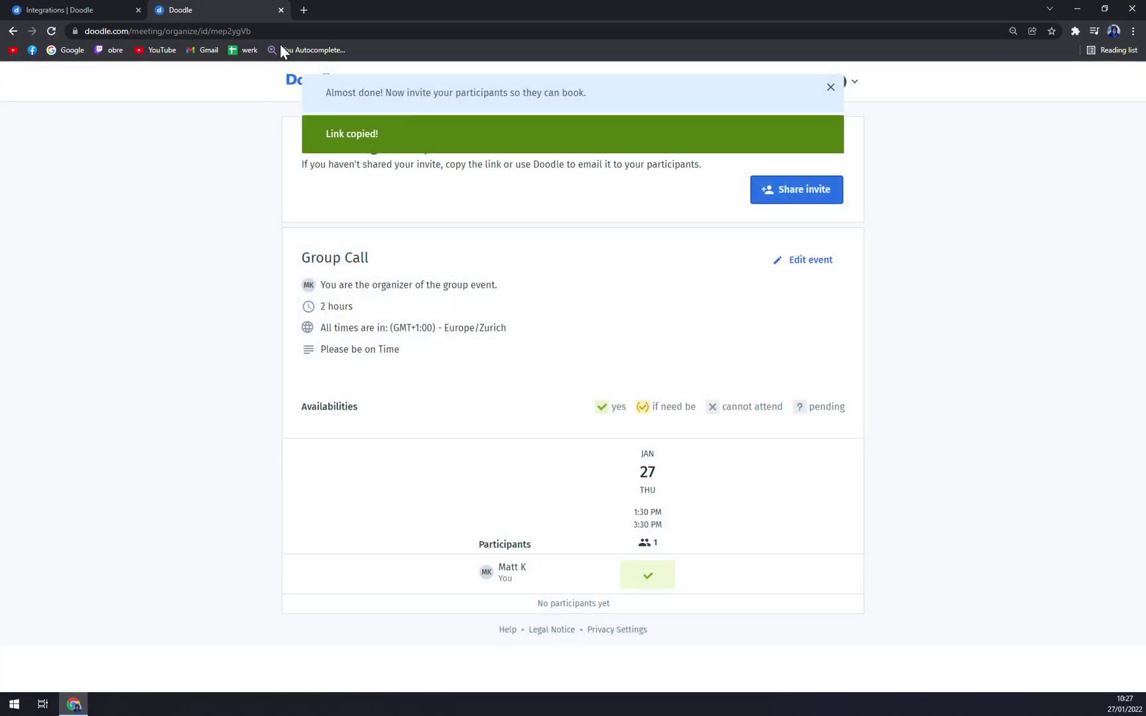
{"action": "left_click", "coordinate": [304, 8]}
{"action": "key", "text": "ctrl+v"}
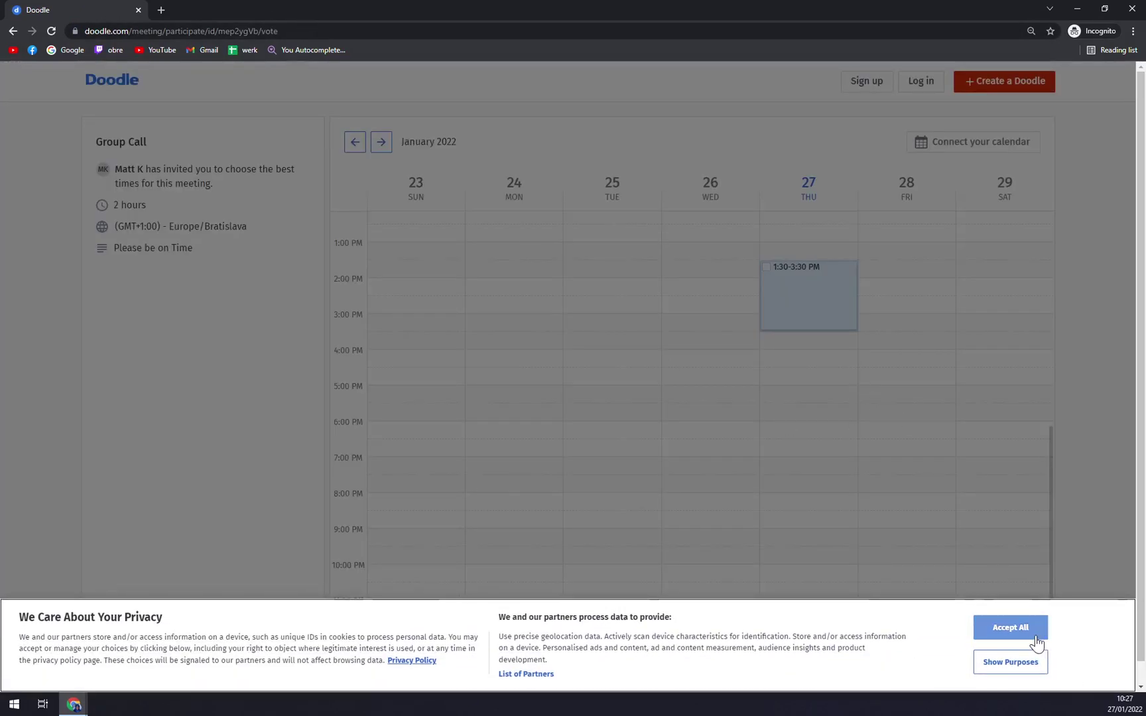
Mark Thursday 27, 1:30–3:30 PM as available and submit the chosen time.
{"action": "scroll", "coordinate": [882, 431], "scroll_direction": "down", "scroll_amount": 1}
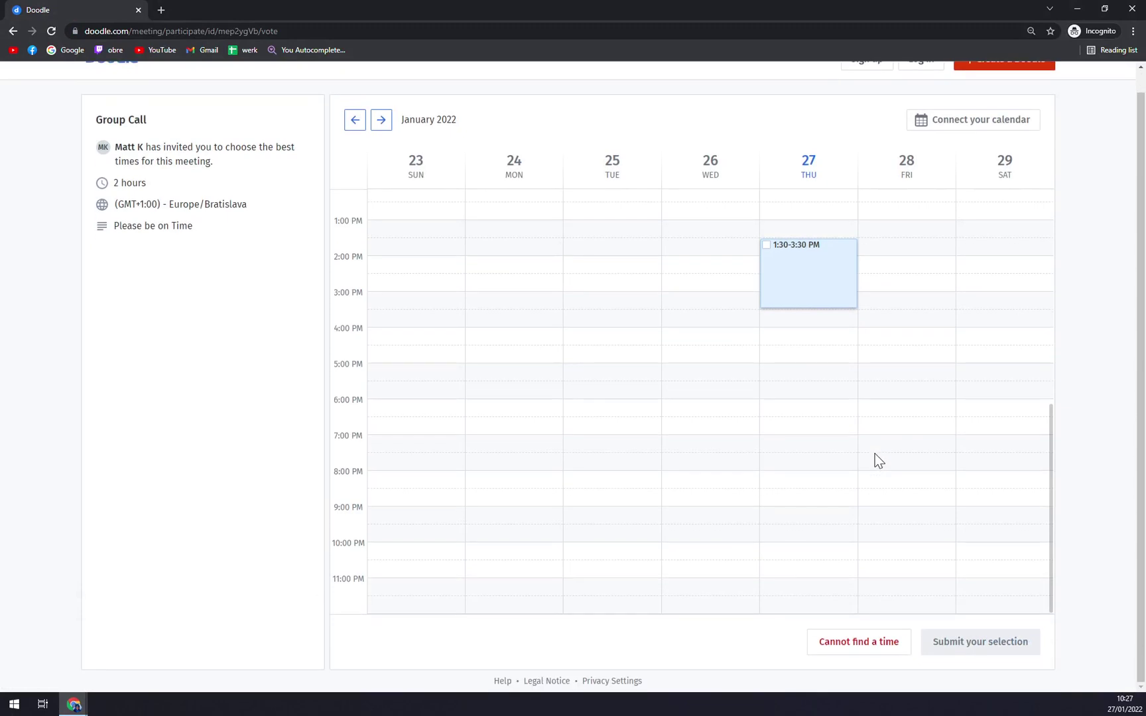
{"action": "scroll", "coordinate": [945, 653], "scroll_direction": "up", "scroll_amount": 1}
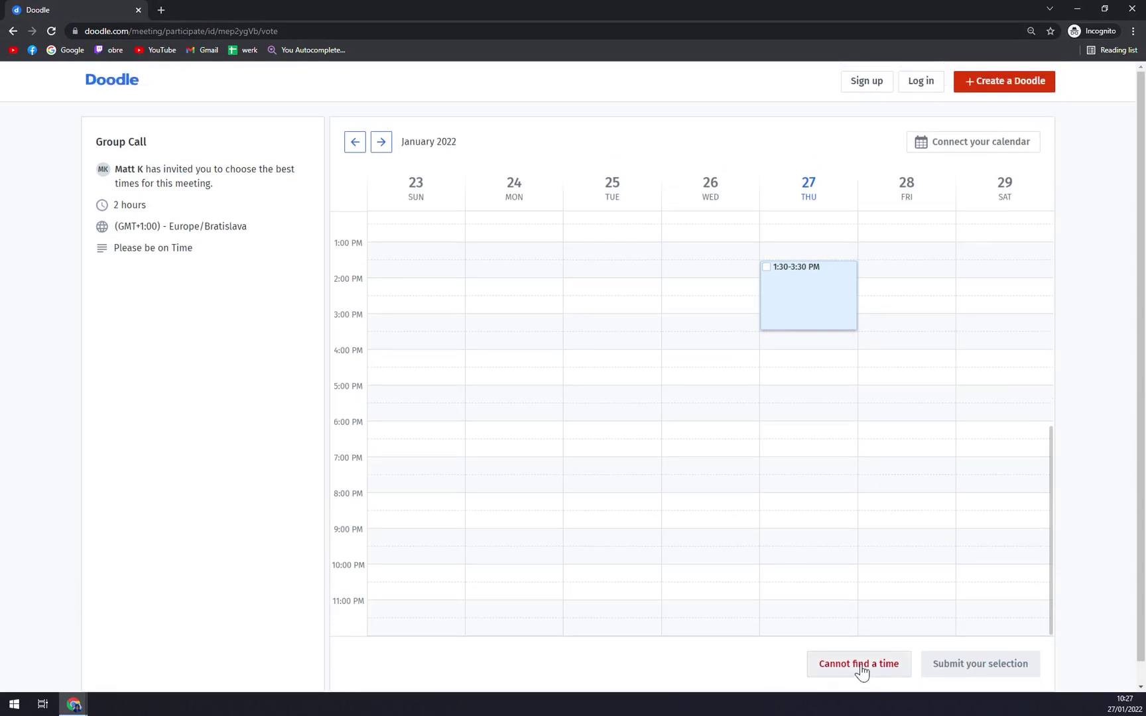
{"action": "left_click", "coordinate": [801, 319]}
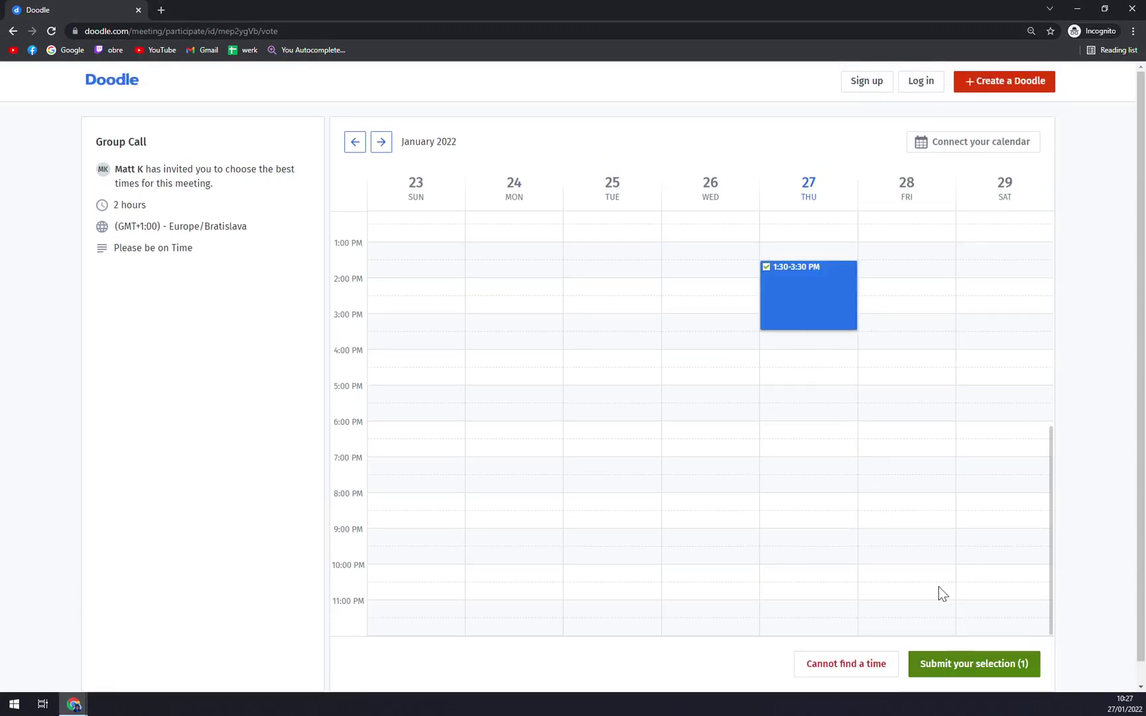
{"action": "left_click", "coordinate": [979, 668]}
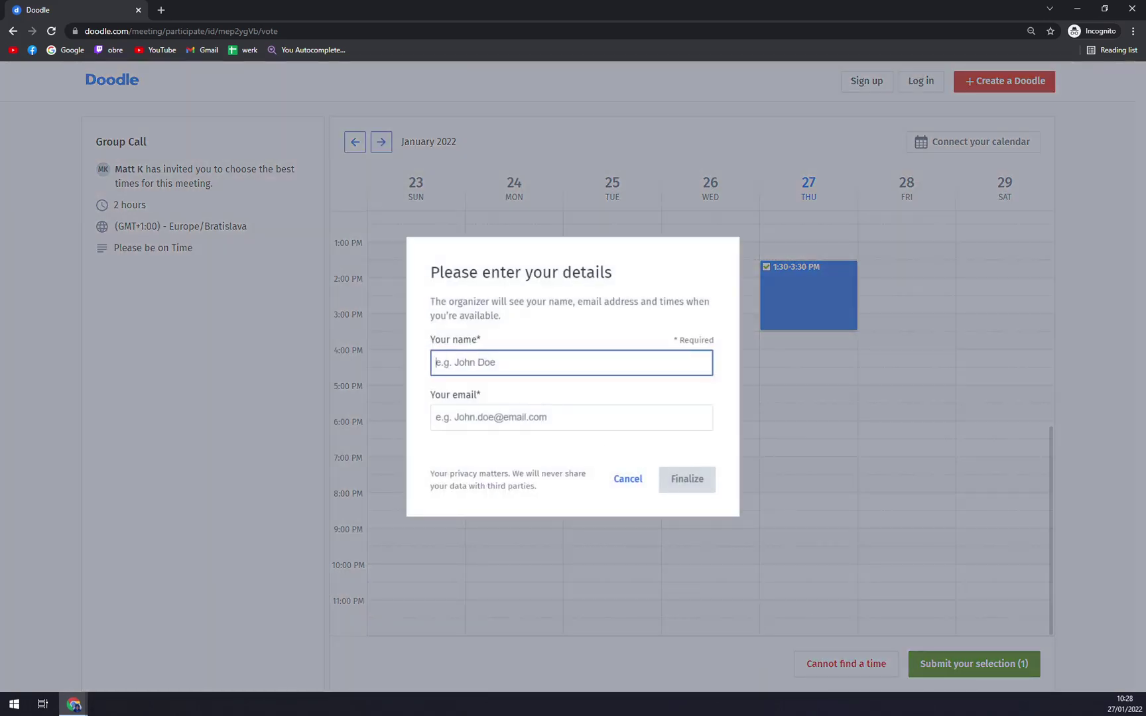
Enter the participant's name and e-mail address, correcting a typo.
{"action": "type", "text": "MK"}
{"action": "left_click", "coordinate": [436, 417]}
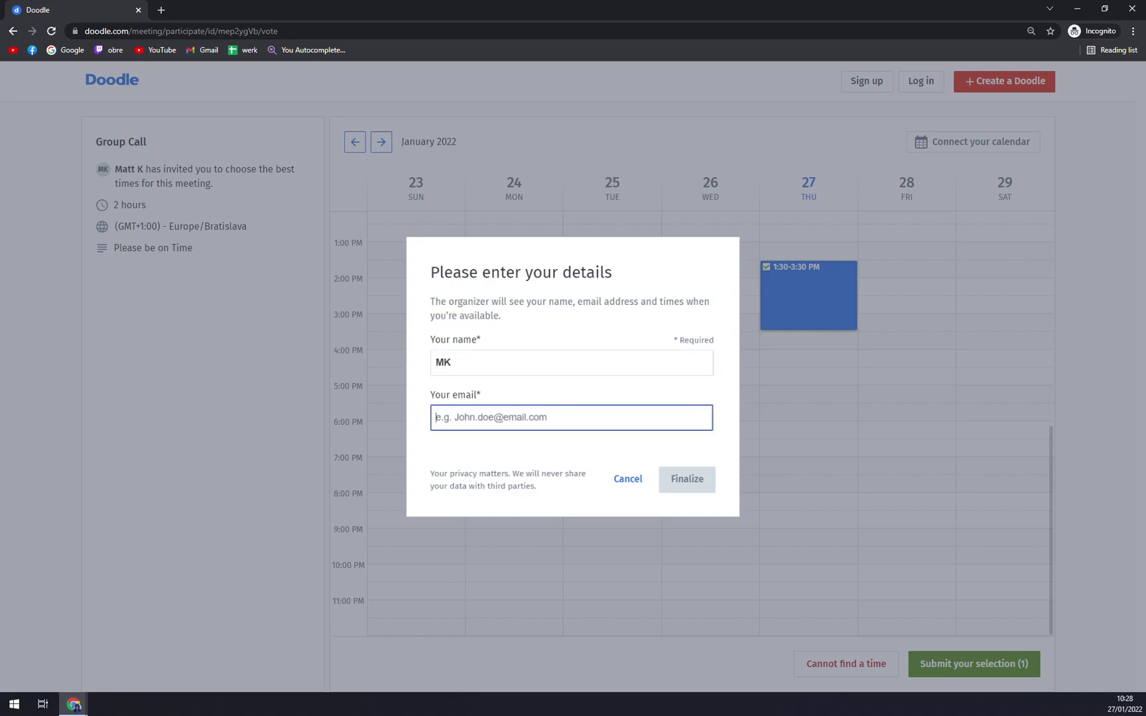
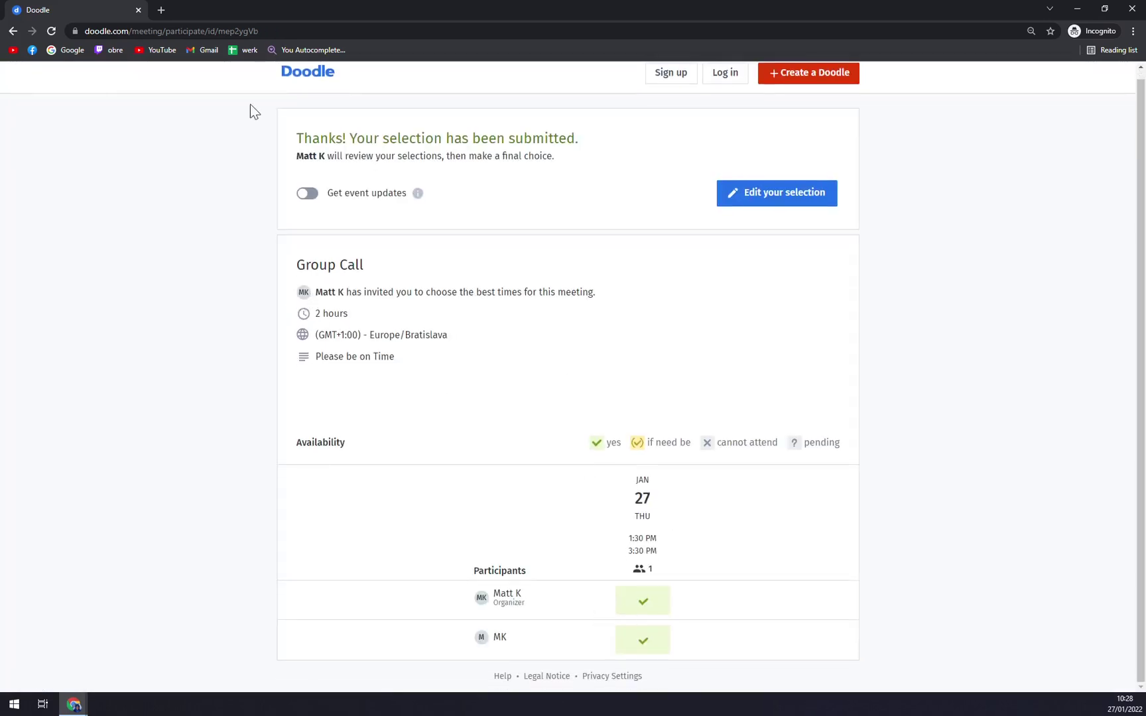
Review the organizer's Group Call overview showing both participants' yes for Thursday 27.
{"action": "mouse_move", "coordinate": [74, 705]}
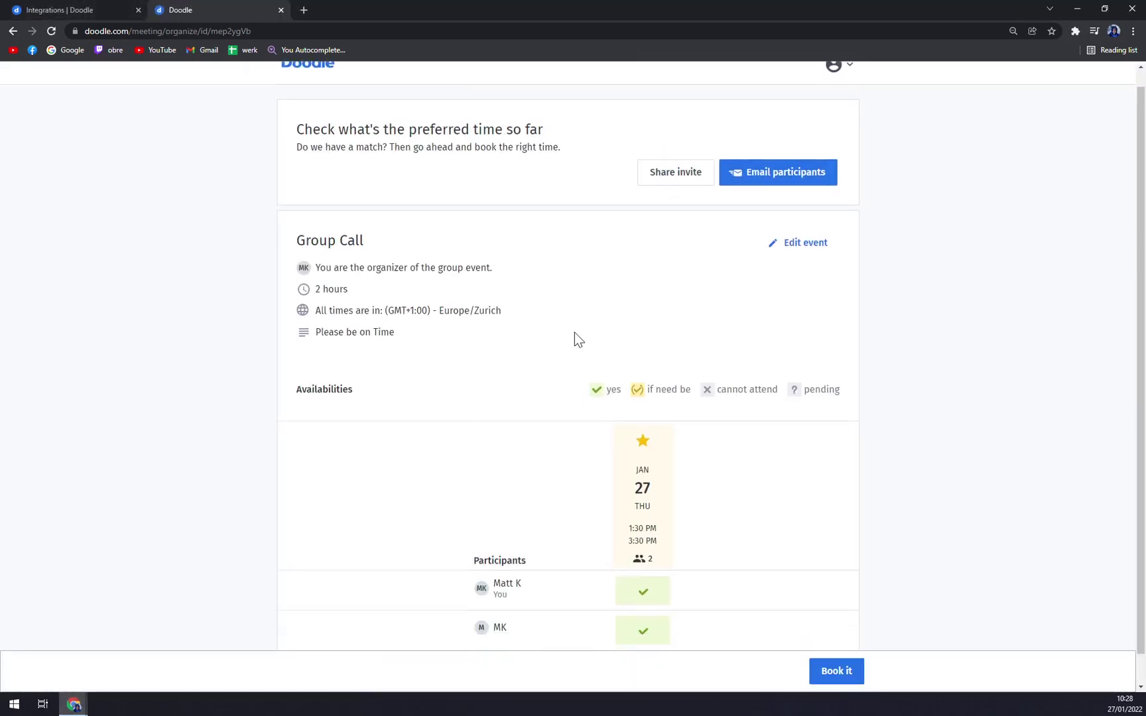
{"action": "scroll", "coordinate": [574, 338], "scroll_direction": "down", "scroll_amount": 1}
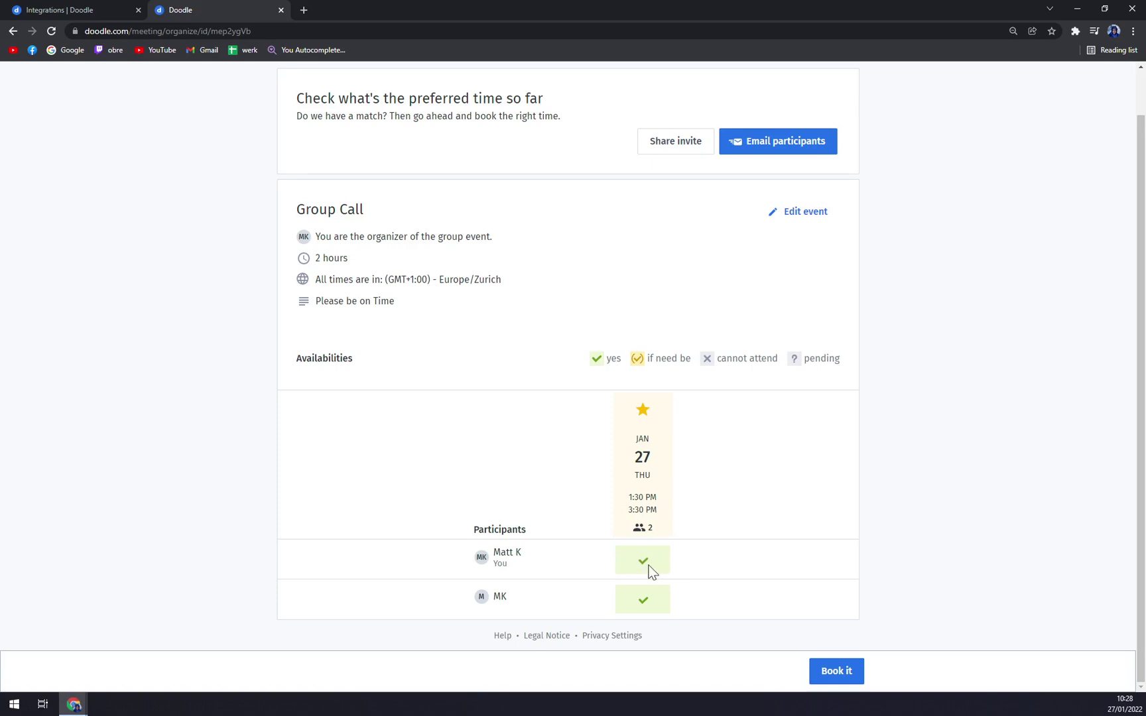
{"action": "mouse_move", "coordinate": [469, 602]}
{"action": "scroll", "coordinate": [315, 107], "scroll_direction": "up", "scroll_amount": 1}
Look at the Integrations page, return to the Doodle dashboard, and start a new 1:1 form.
{"action": "scroll", "coordinate": [256, 234], "scroll_direction": "down", "scroll_amount": 1}
{"action": "left_click", "coordinate": [100, 8]}
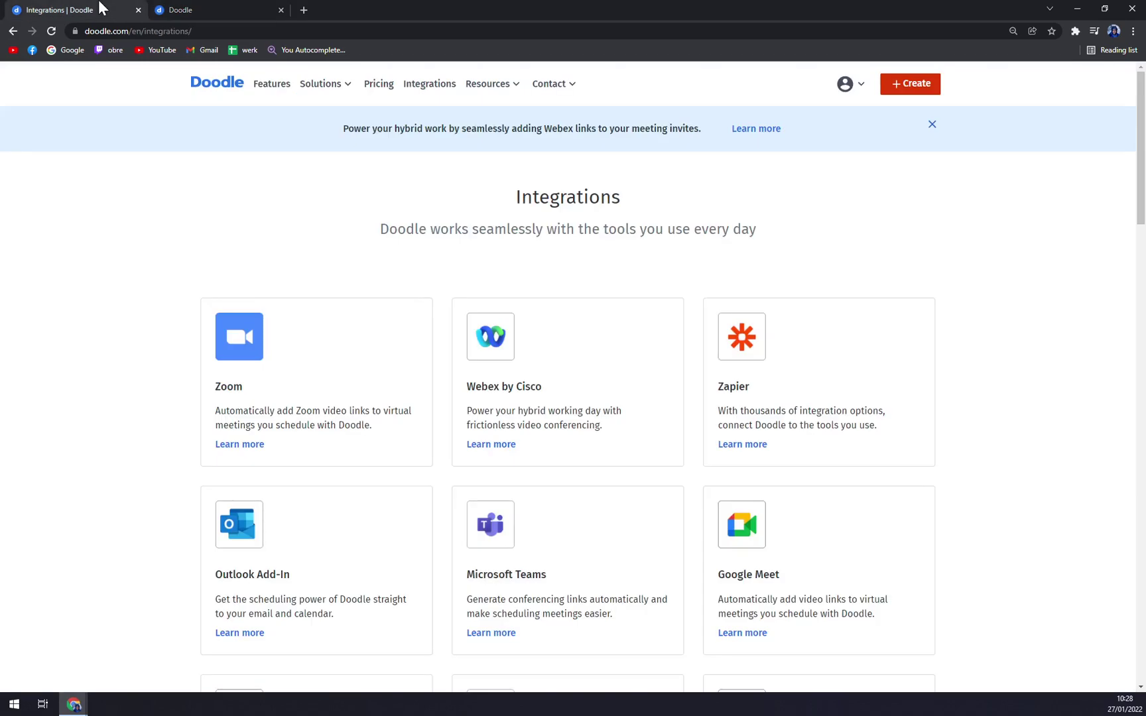
{"action": "left_click", "coordinate": [192, 7]}
{"action": "scroll", "coordinate": [276, 115], "scroll_direction": "up", "scroll_amount": 1}
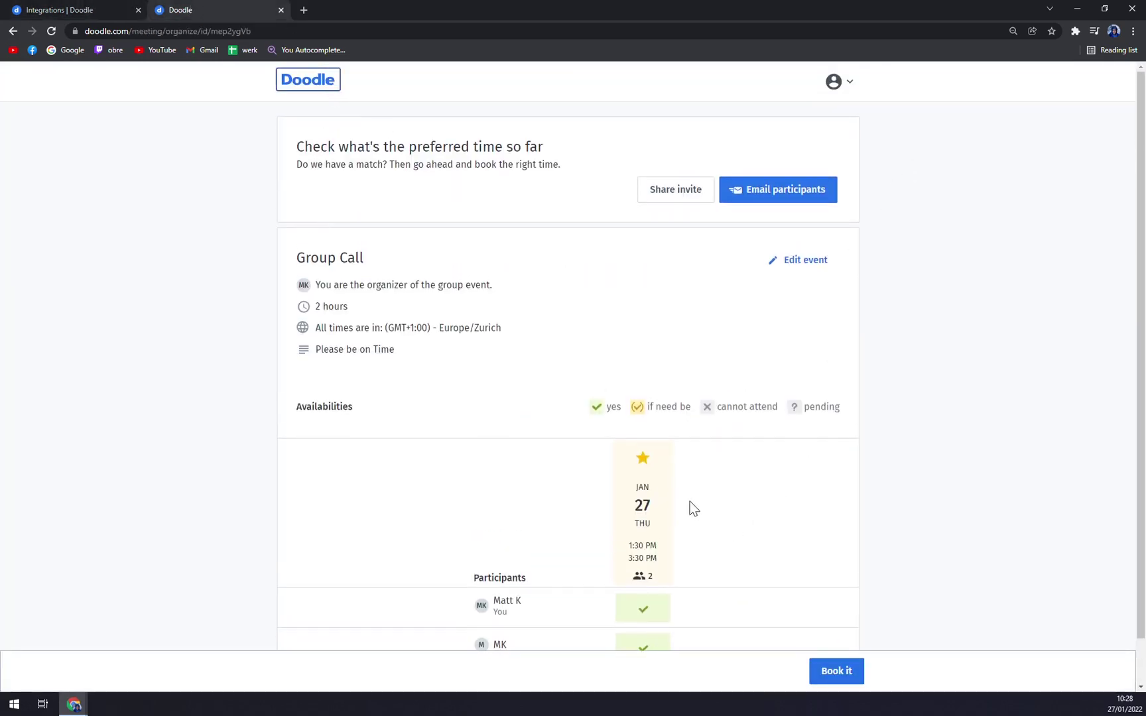
{"action": "left_click", "coordinate": [297, 88]}
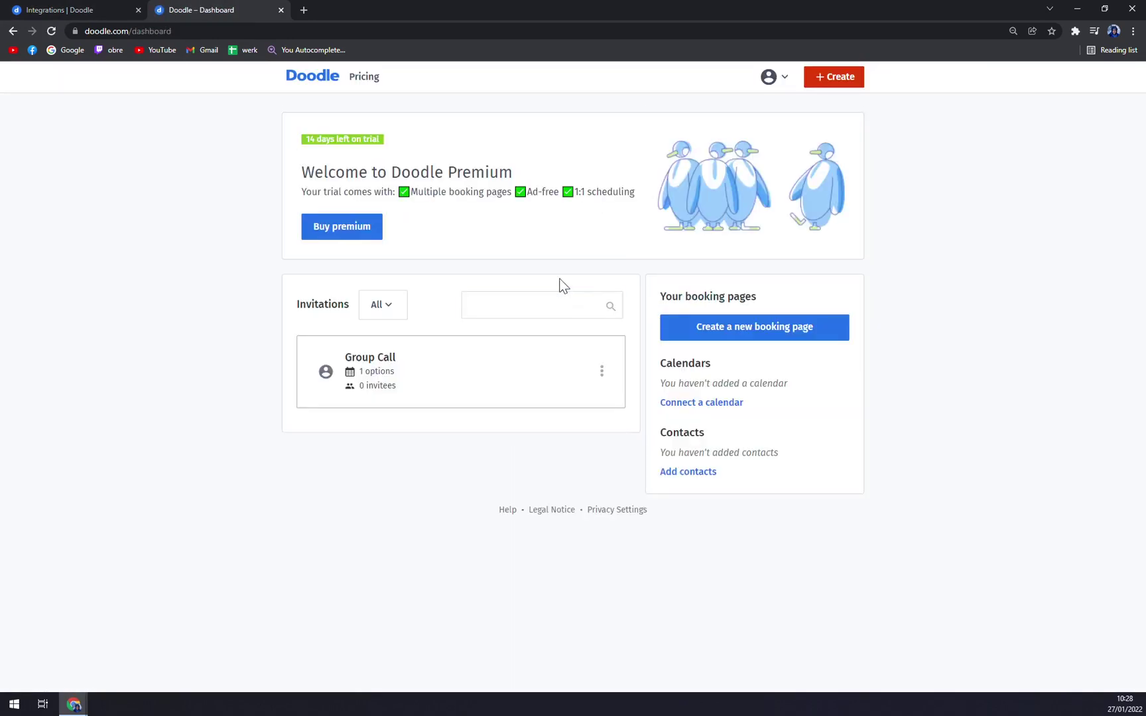
{"action": "left_click", "coordinate": [822, 78]}
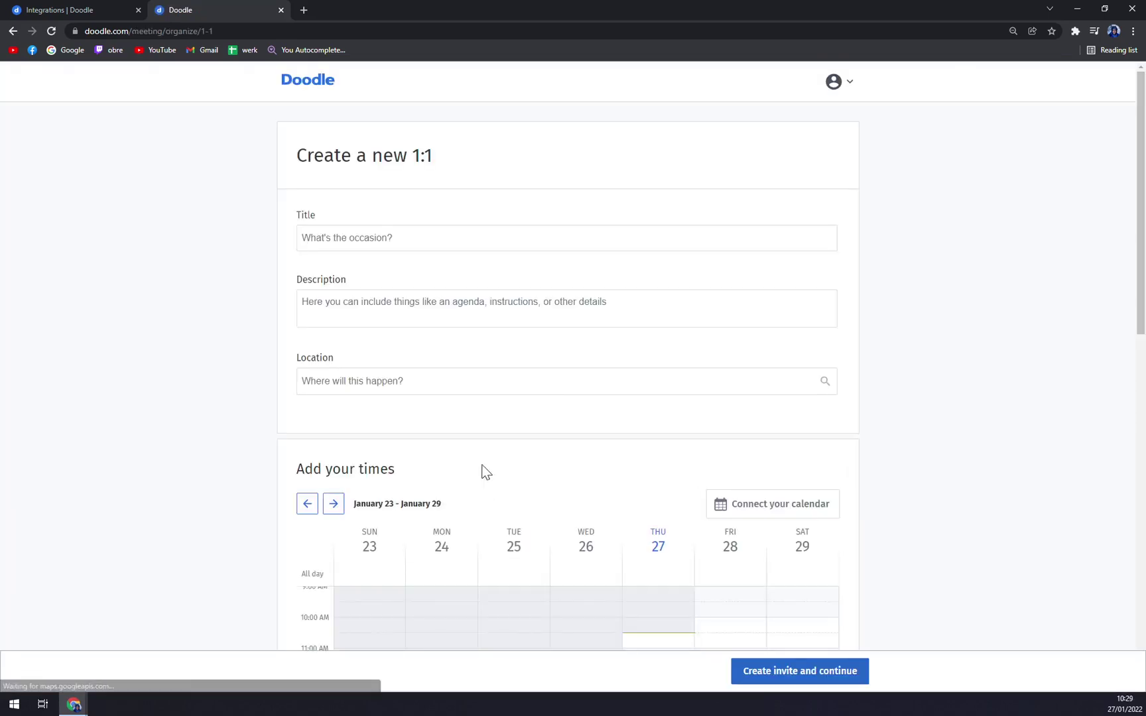
Scroll through the blank Create a new 1:1 form, leaving it unfilled.
{"action": "scroll", "coordinate": [476, 468], "scroll_direction": "down", "scroll_amount": 4}
{"action": "scroll", "coordinate": [480, 453], "scroll_direction": "up", "scroll_amount": 3}
{"action": "scroll", "coordinate": [491, 447], "scroll_direction": "down", "scroll_amount": 5}
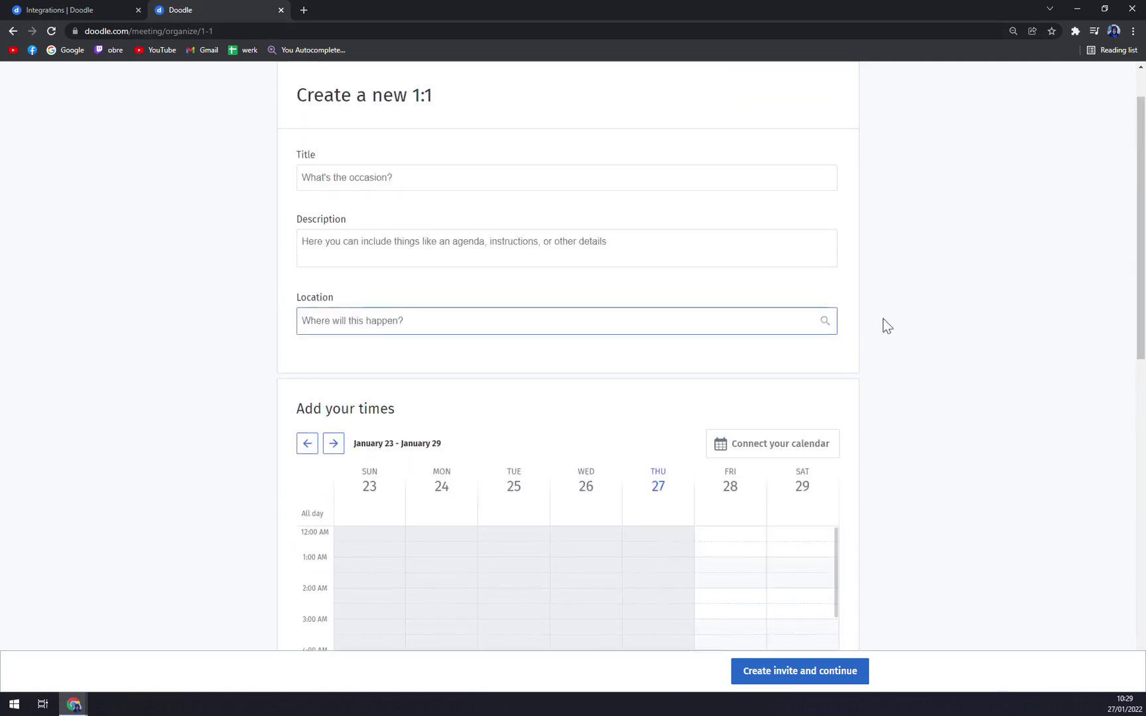
{"action": "scroll", "coordinate": [886, 325], "scroll_direction": "down", "scroll_amount": 5}
{"action": "scroll", "coordinate": [730, 296], "scroll_direction": "down", "scroll_amount": 5}
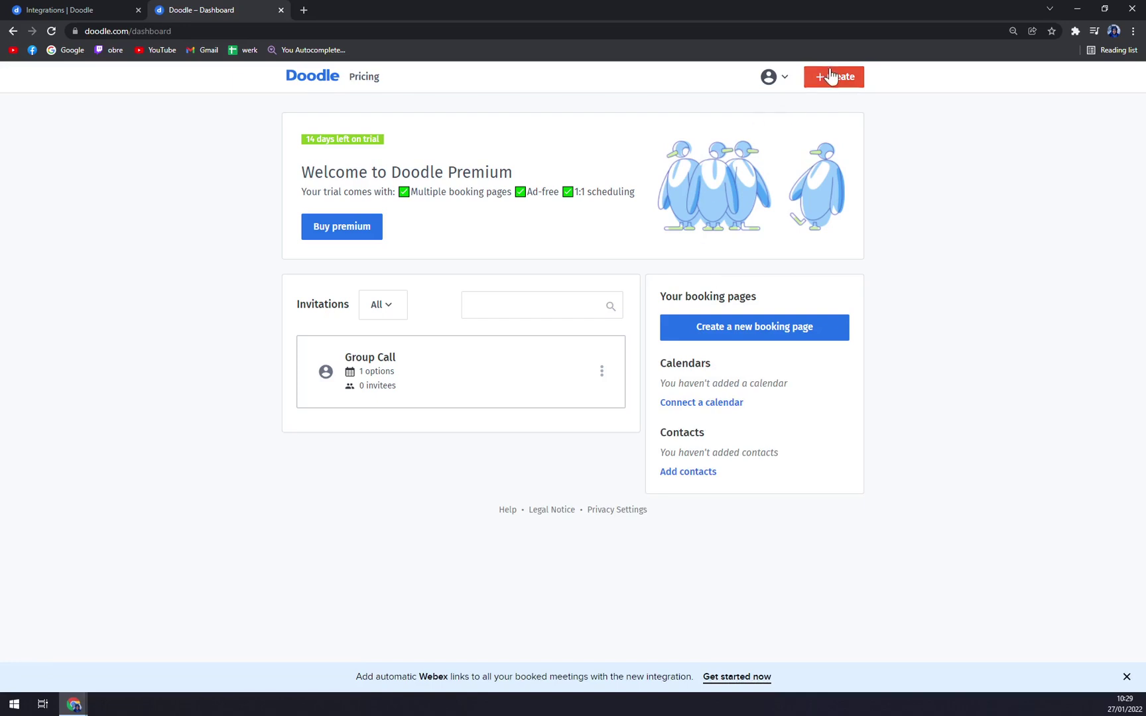
Back out of Booking Page setup to the dashboard, then bring up creation choices for a group poll.
{"action": "left_click", "coordinate": [826, 77]}
{"action": "left_click", "coordinate": [654, 388]}
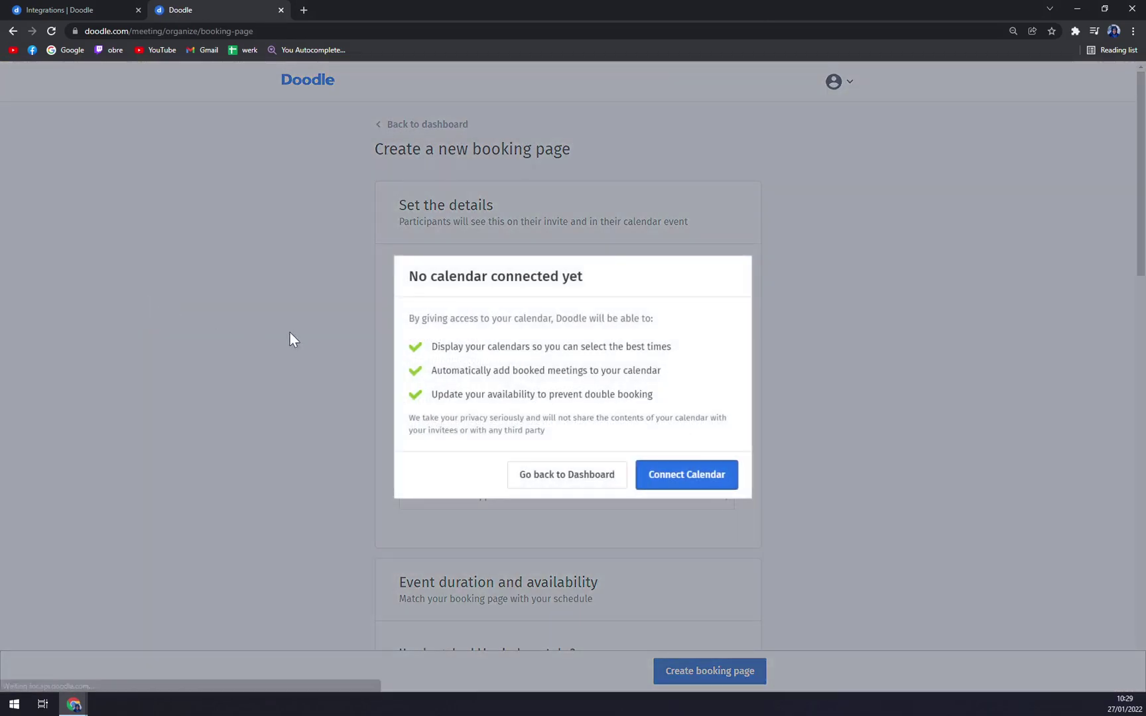
{"action": "left_click", "coordinate": [584, 484]}
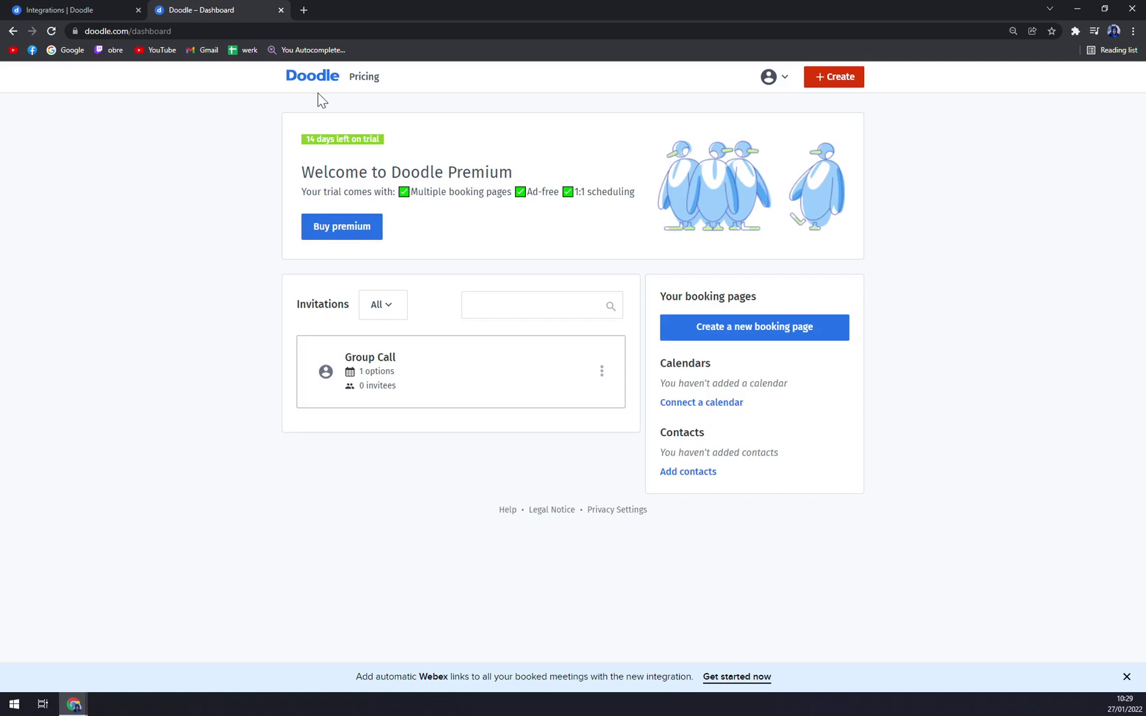
{"action": "left_click", "coordinate": [785, 77]}
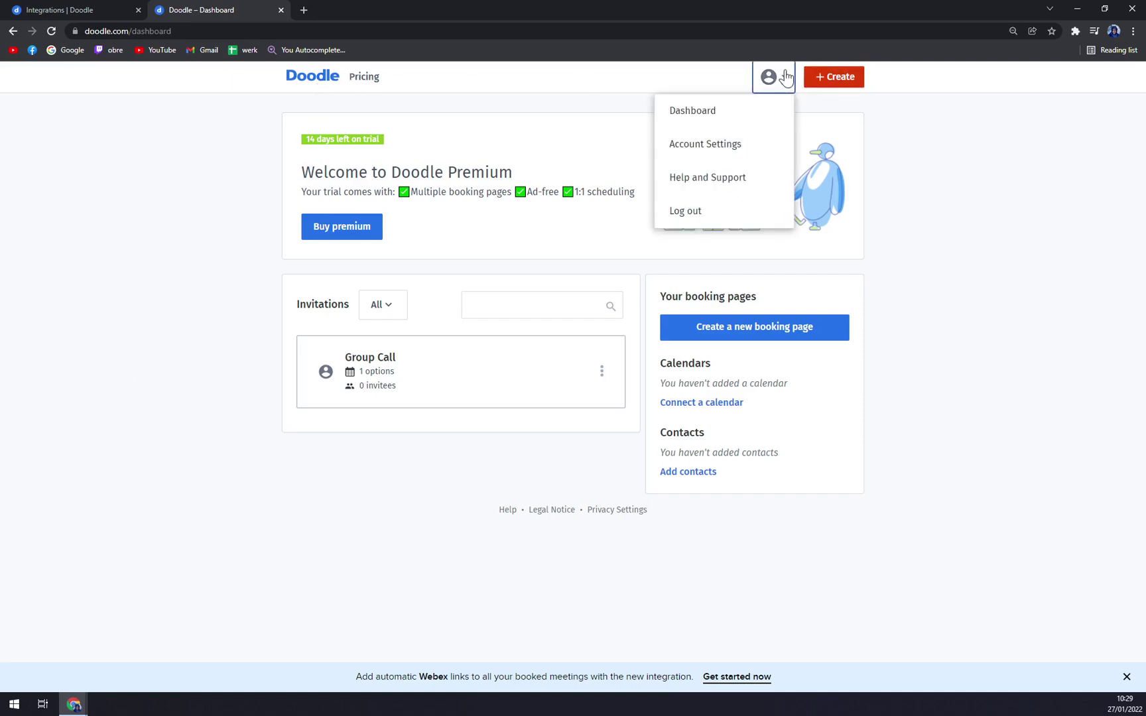
{"action": "left_click", "coordinate": [835, 78]}
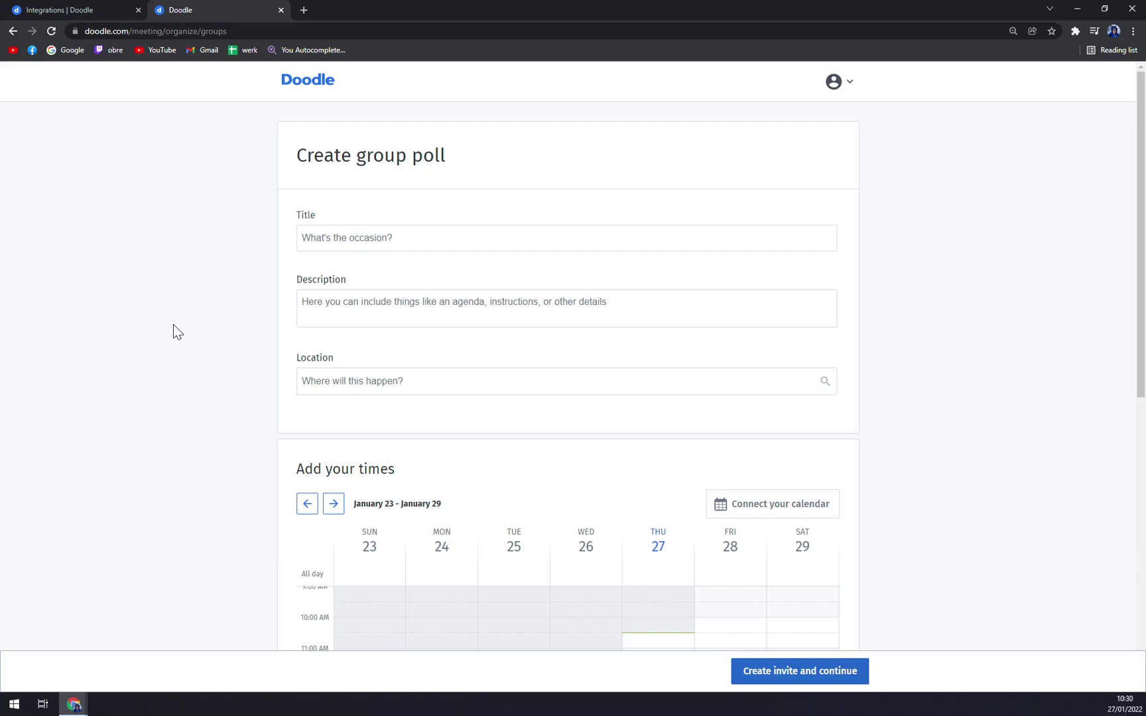
Scroll up and down through the empty Create group poll form.
{"action": "scroll", "coordinate": [402, 216], "scroll_direction": "down", "scroll_amount": 4}
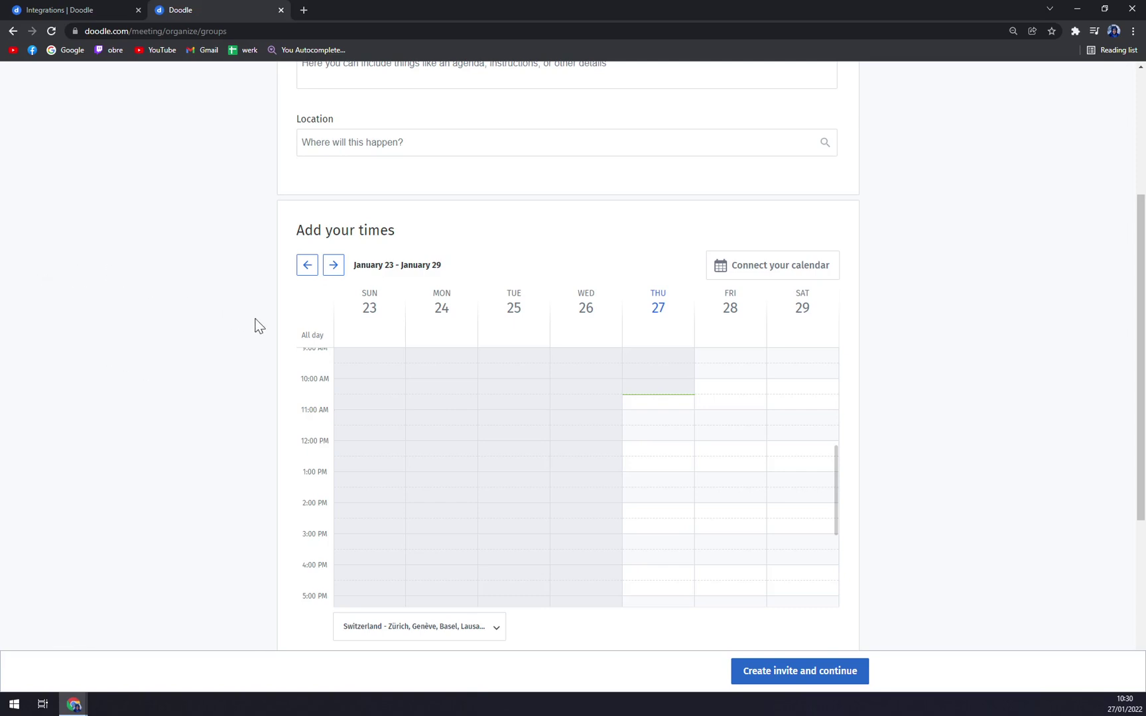
{"action": "scroll", "coordinate": [262, 325], "scroll_direction": "up", "scroll_amount": 1}
{"action": "scroll", "coordinate": [260, 328], "scroll_direction": "down", "scroll_amount": 3}
{"action": "scroll", "coordinate": [242, 310], "scroll_direction": "up", "scroll_amount": 2}
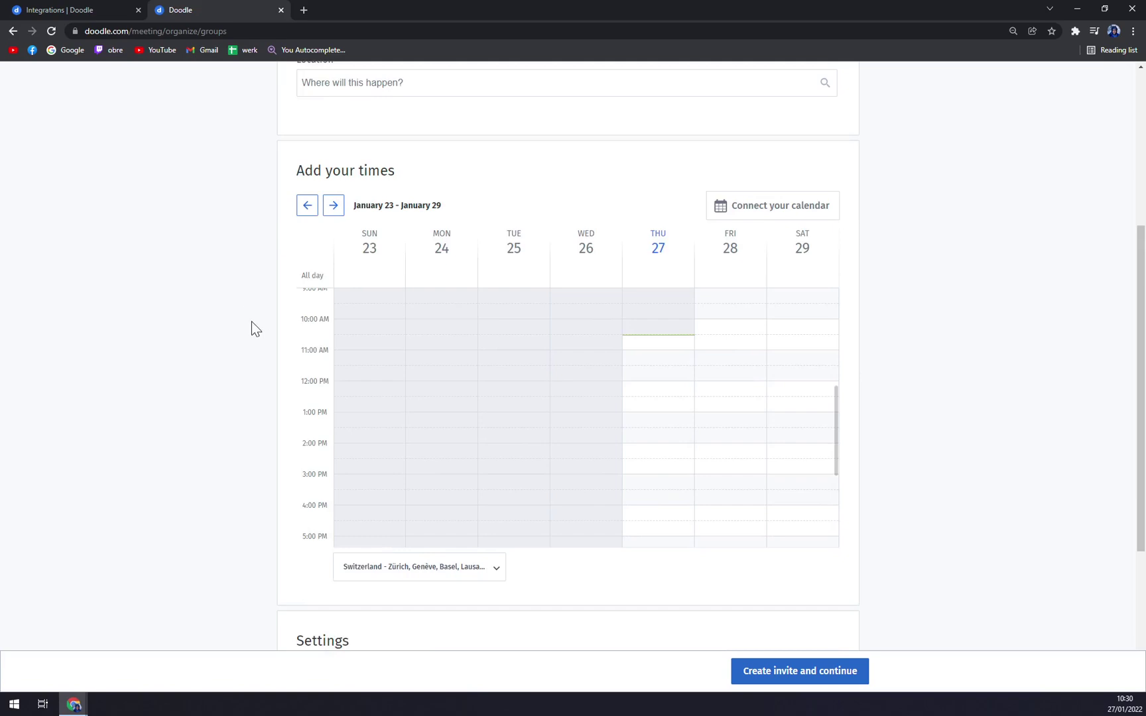
{"action": "scroll", "coordinate": [256, 317], "scroll_direction": "up", "scroll_amount": 4}
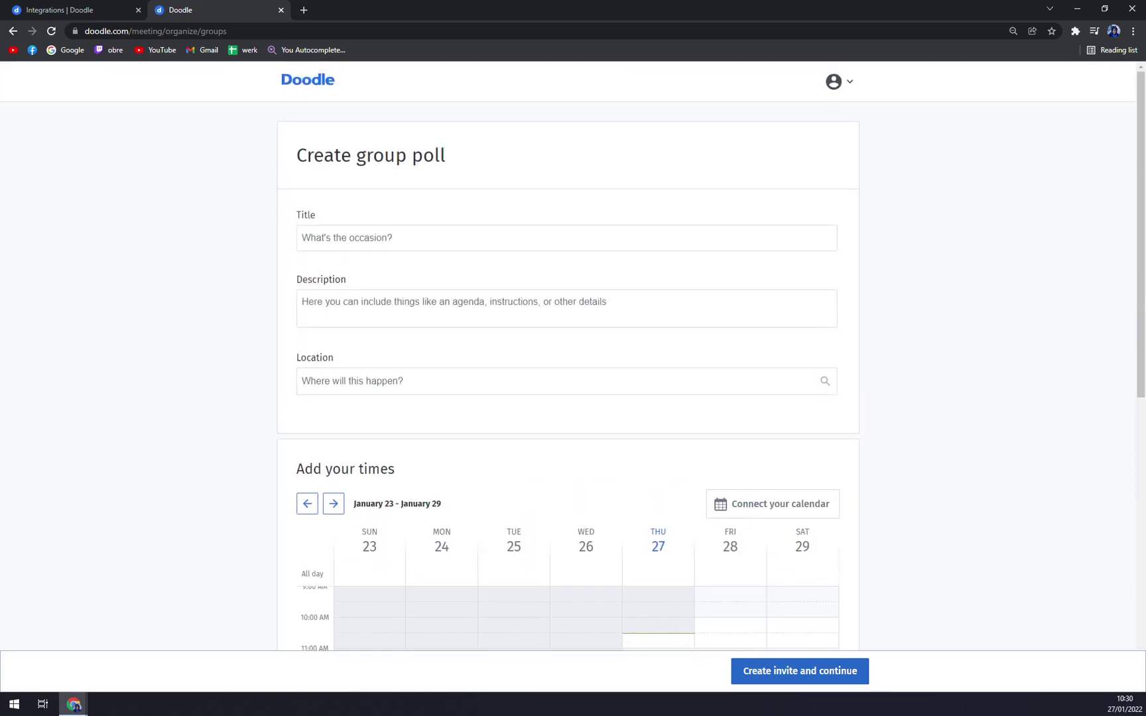
{"action": "scroll", "coordinate": [186, 319], "scroll_direction": "down", "scroll_amount": 3}
{"action": "scroll", "coordinate": [198, 312], "scroll_direction": "up", "scroll_amount": 4}
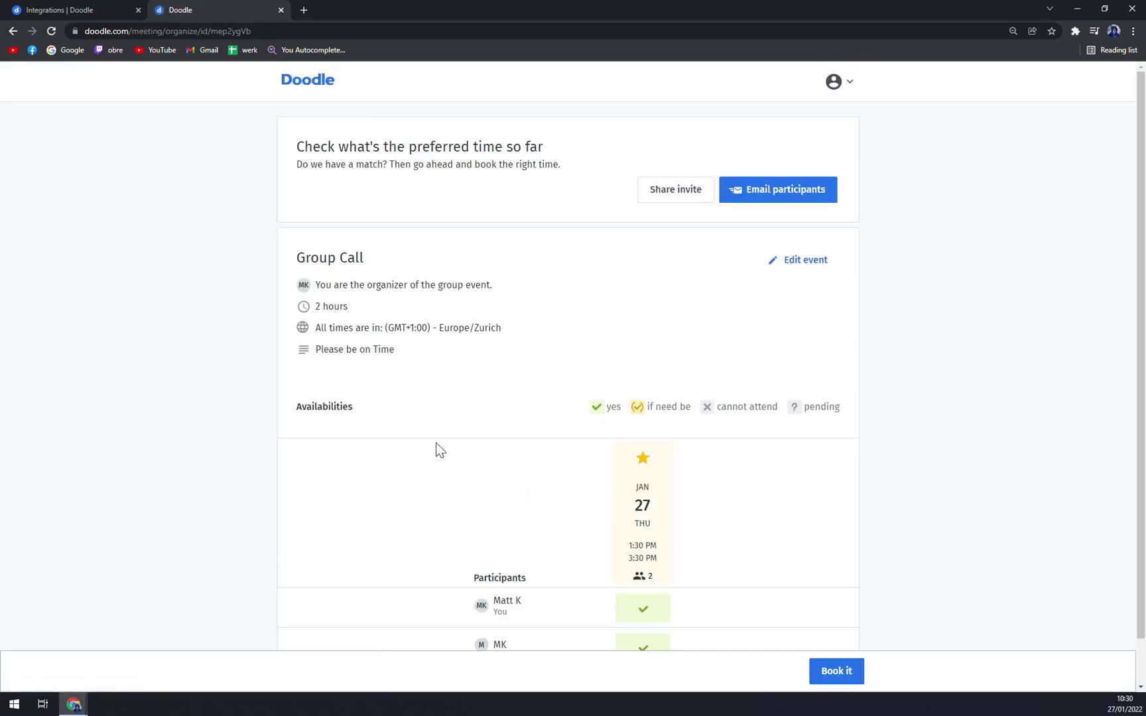
{"action": "scroll", "coordinate": [435, 442], "scroll_direction": "down", "scroll_amount": 2}
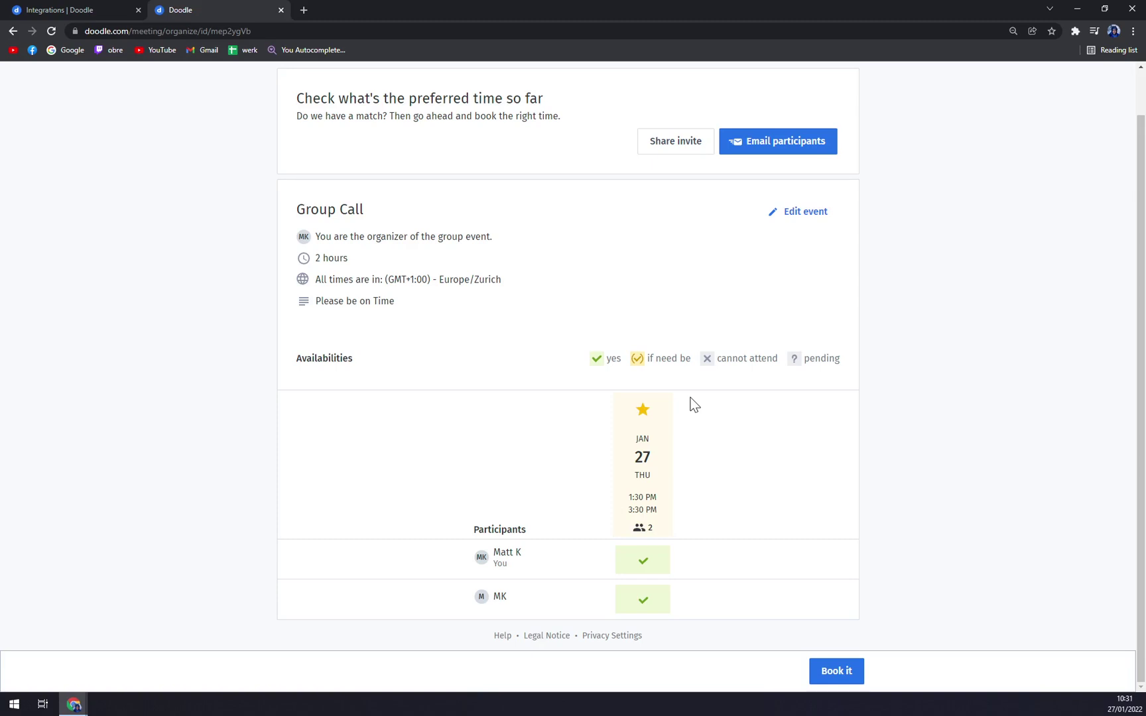
{"action": "scroll", "coordinate": [778, 347], "scroll_direction": "up", "scroll_amount": 1}
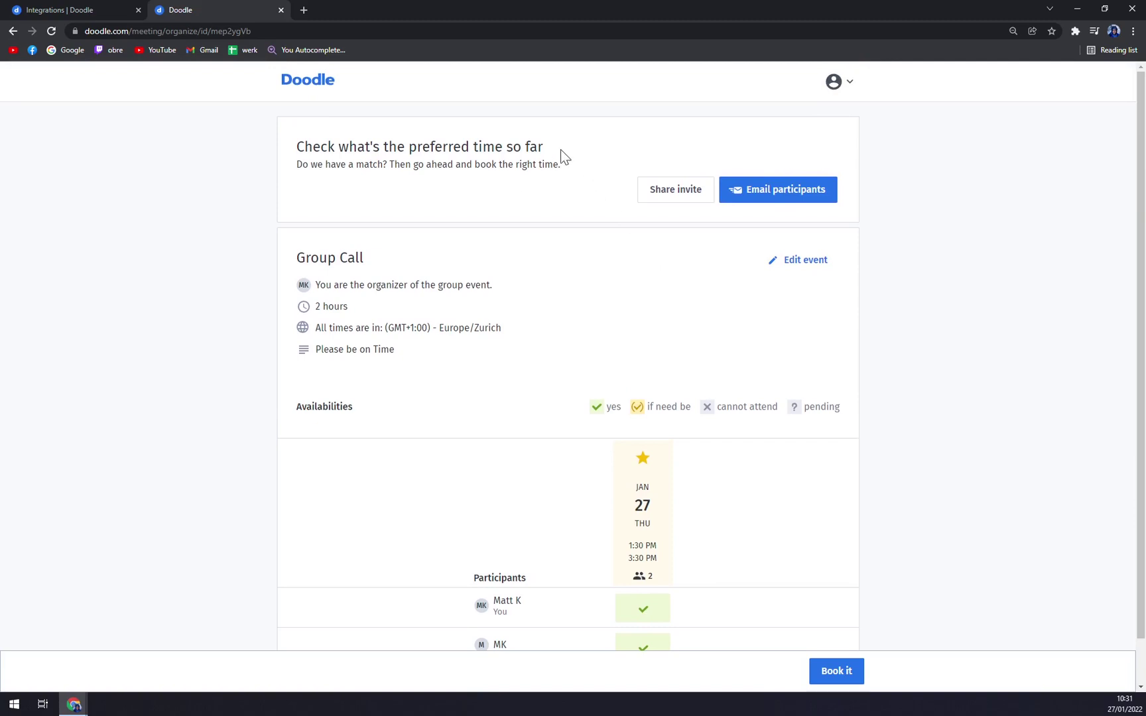